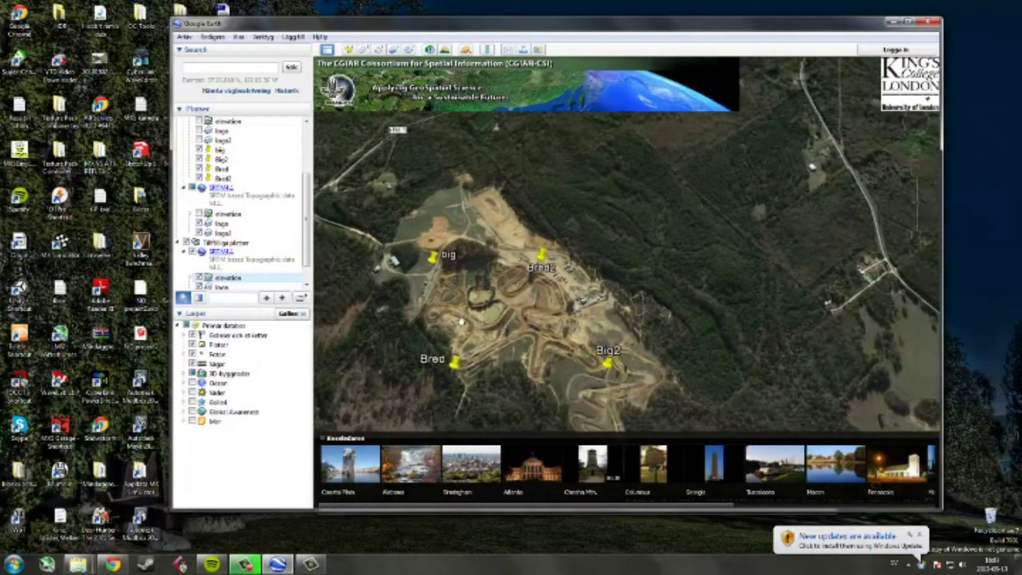
Examine the map around the Big, Big2, Bred and Bred2 placemarks in Alabama to identify the SRTM tile covering them
scroll(410, 383, "down", 3)
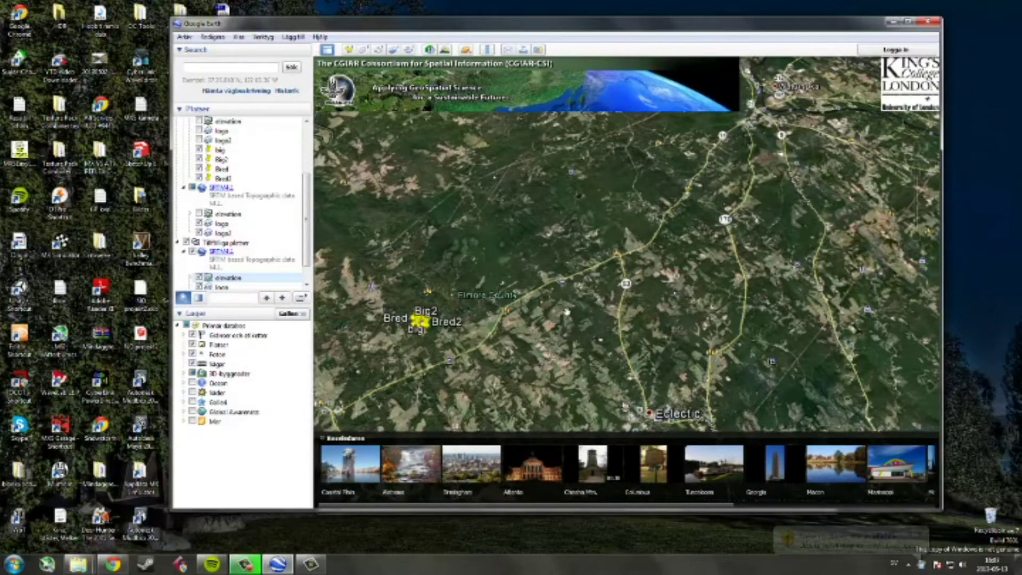
scroll(561, 311, "down", 3)
scroll(566, 312, "down", 3)
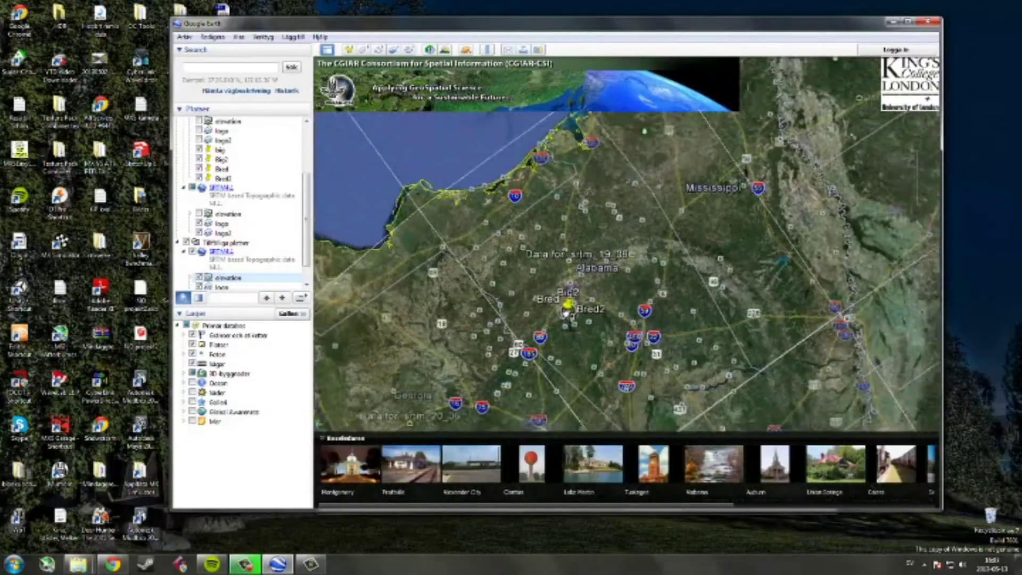
scroll(566, 313, "down", 3)
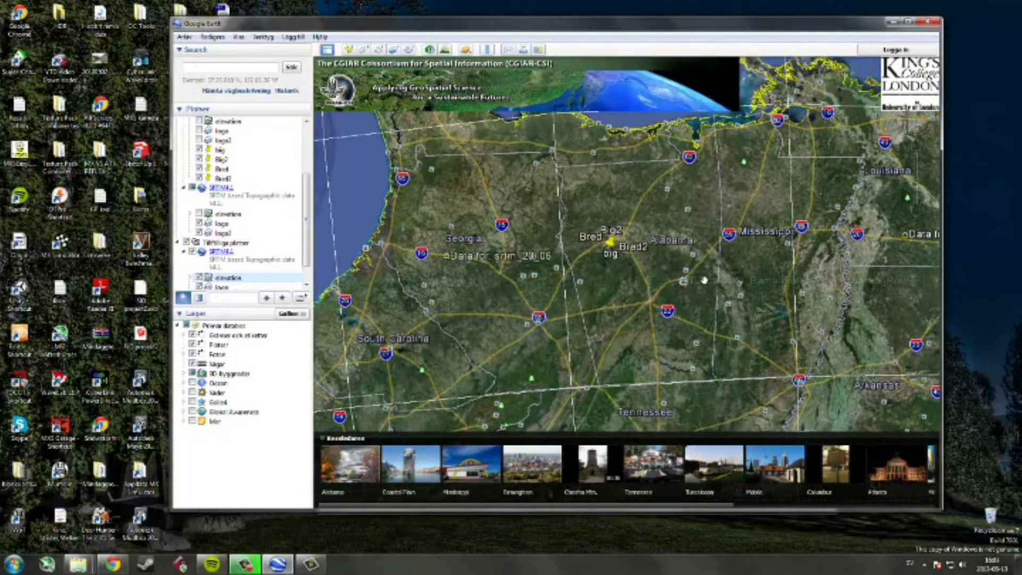
left_click_drag(680, 287, 612, 282)
scroll(640, 285, "down", 4)
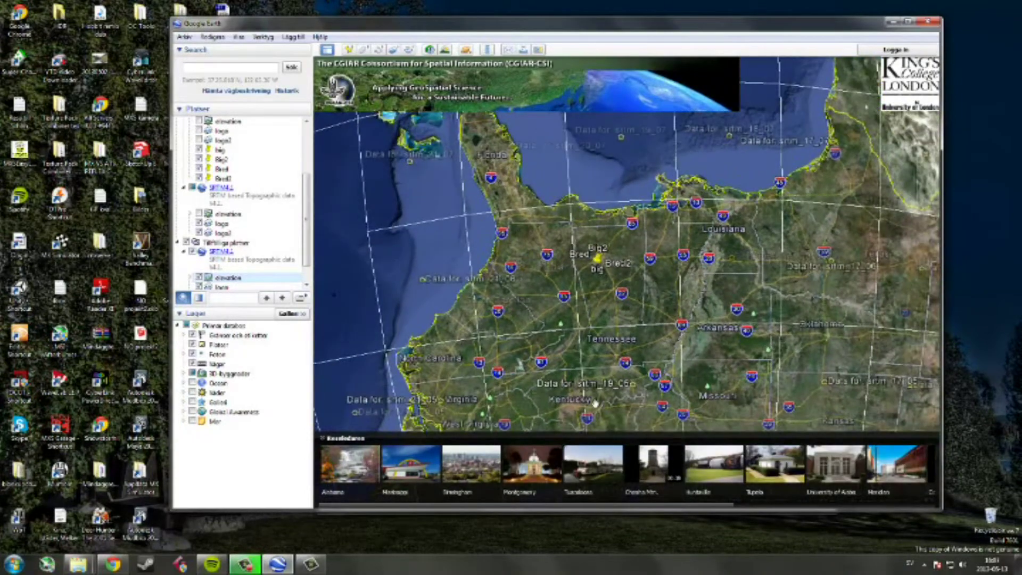
middle_click_drag(568, 274, 708, 273)
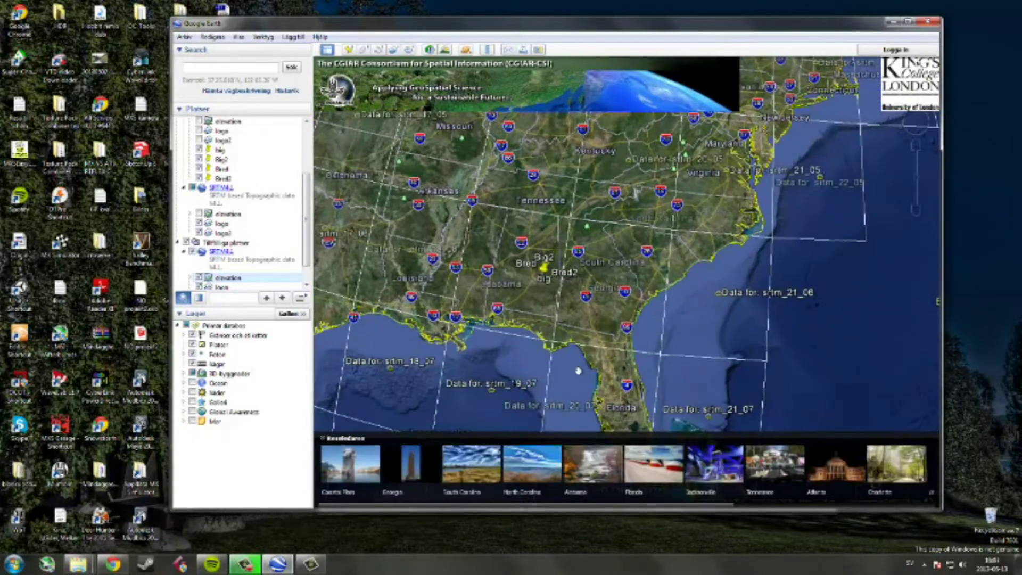
left_click_drag(578, 372, 682, 317)
scroll(608, 274, "up", 3)
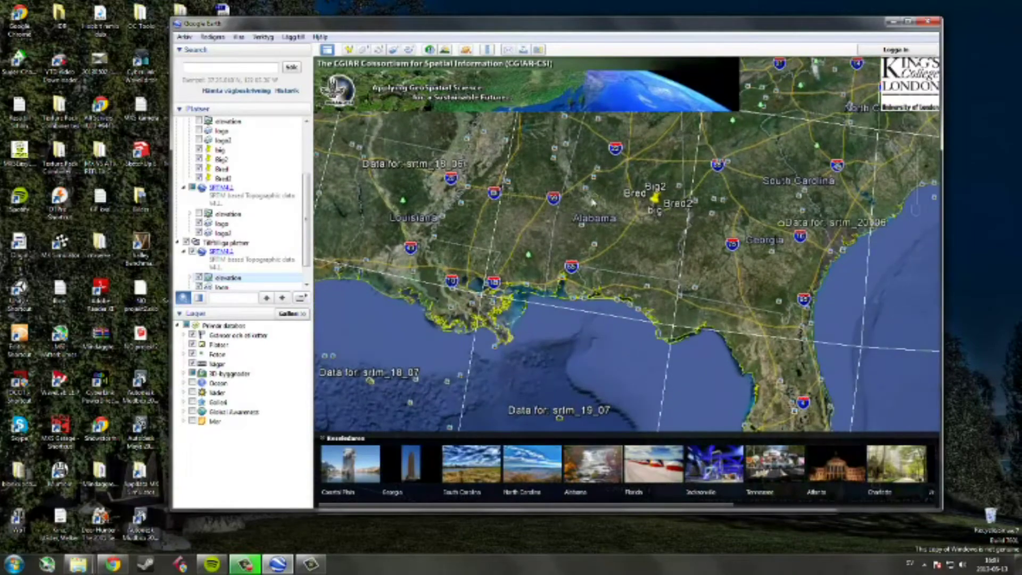
scroll(599, 203, "up", 2)
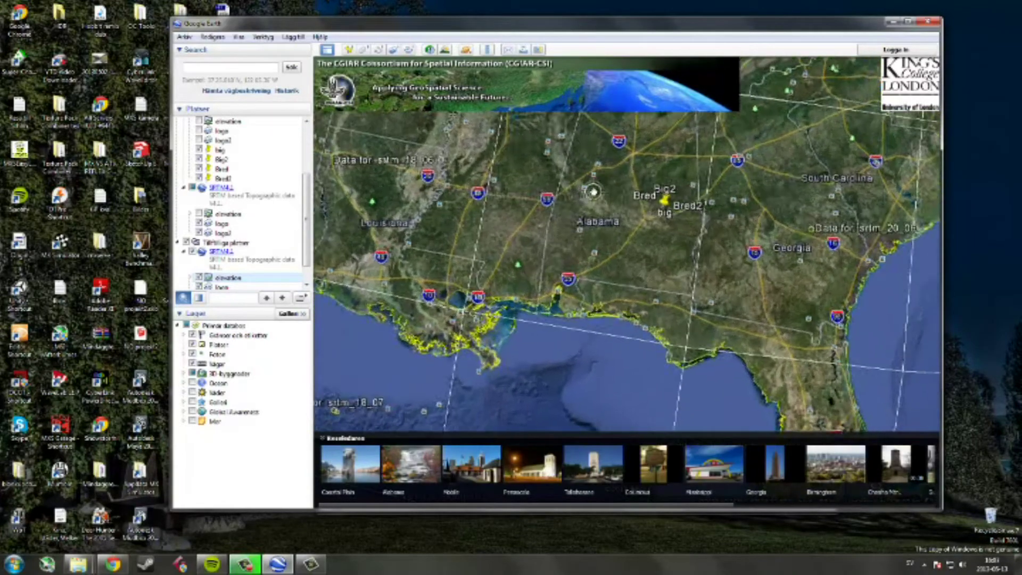
scroll(612, 202, "up", 2)
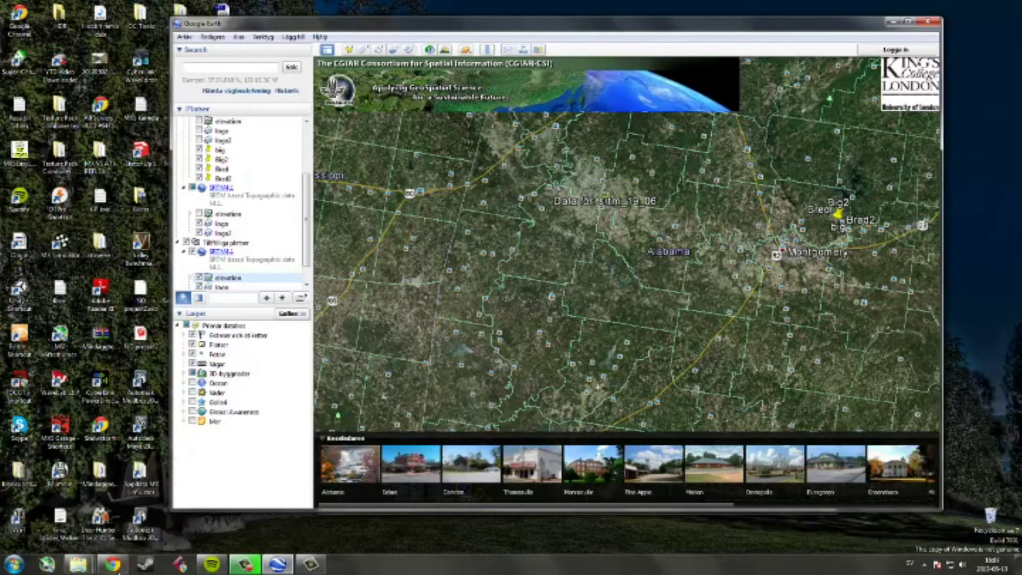
Switch to Chrome, close the extra Facebook page, and download srtm_19_06.zip from the gis-lab.info srtm-tif index
left_click(113, 564)
left_click(49, 6)
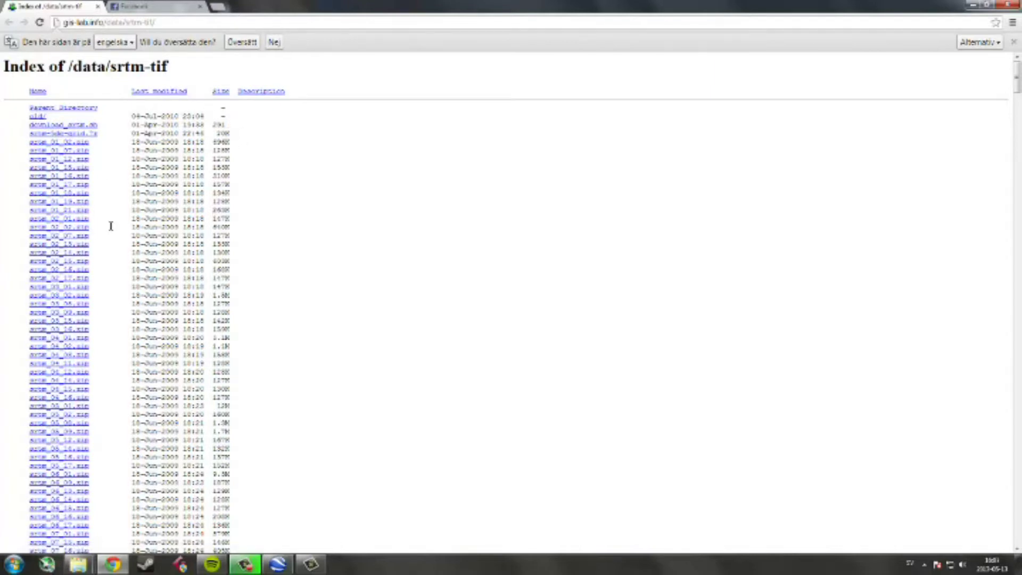
left_click(277, 564)
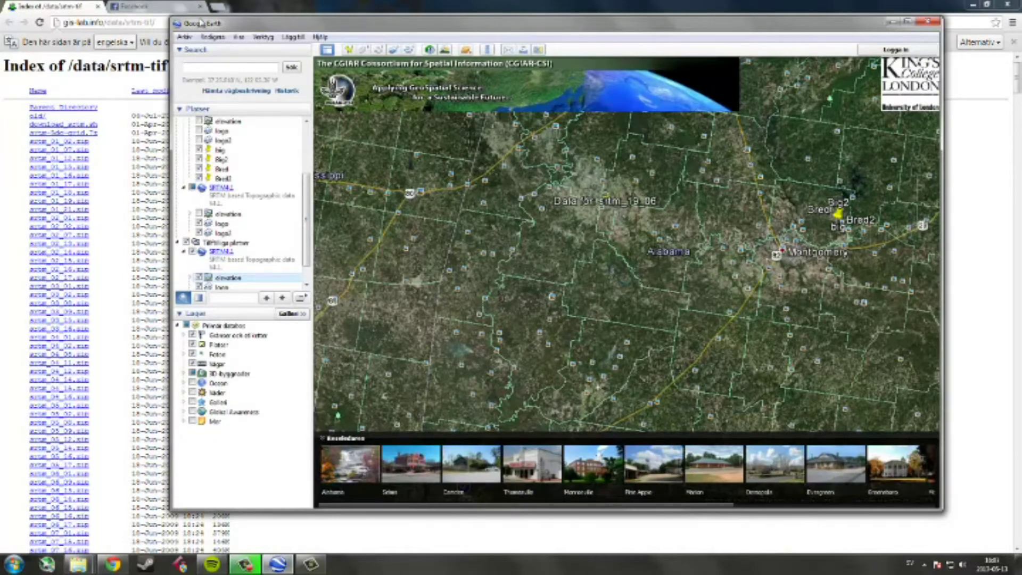
left_click(155, 6)
left_click(58, 5)
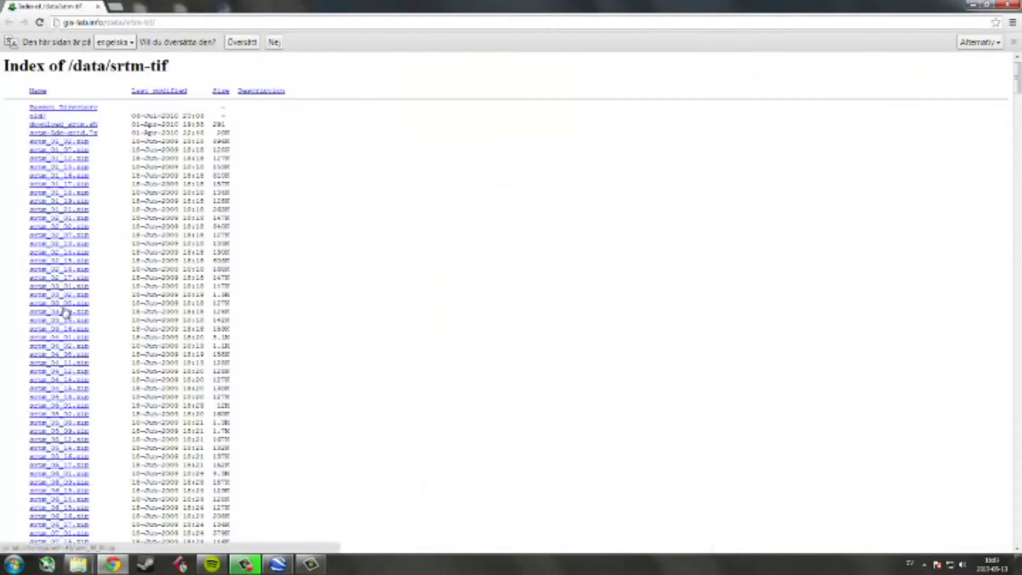
scroll(70, 413, "down", 15)
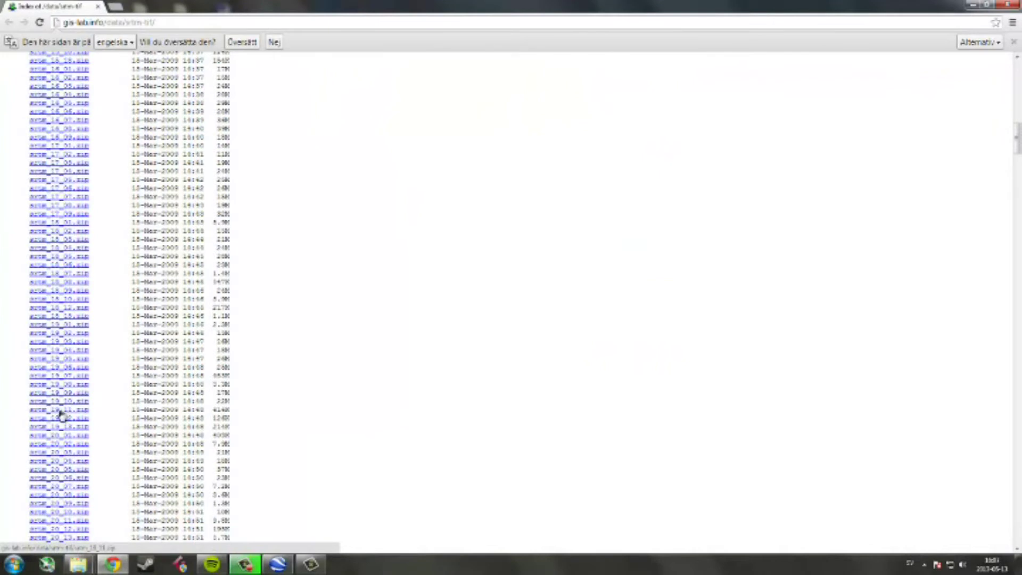
left_click(58, 369)
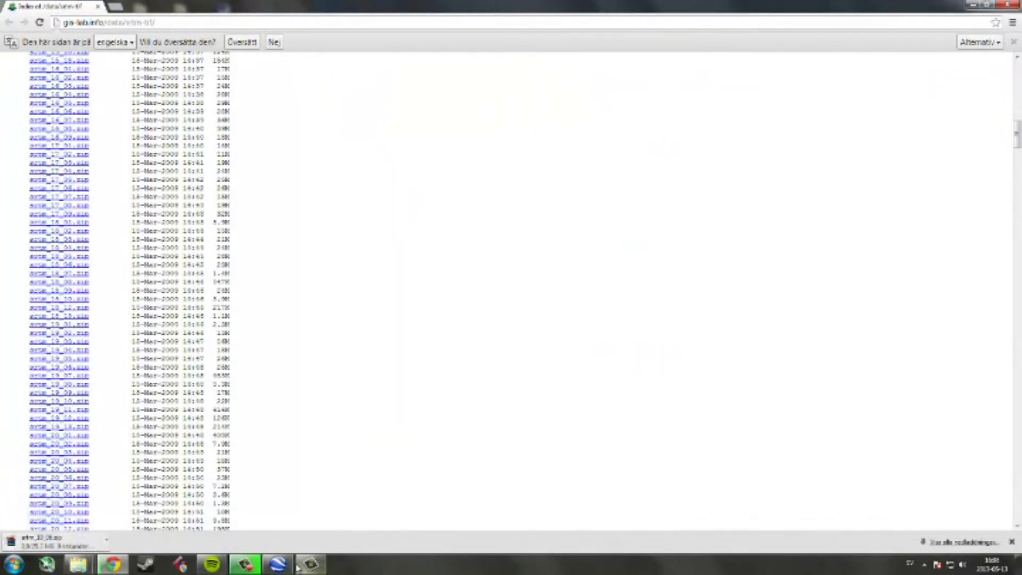
Minimize the browser, move the Google Earth window aside, and delete the three old SRTM files from the desktop
left_click(972, 5)
left_click_drag(329, 23, 547, 43)
left_click_drag(273, 207, 206, 4)
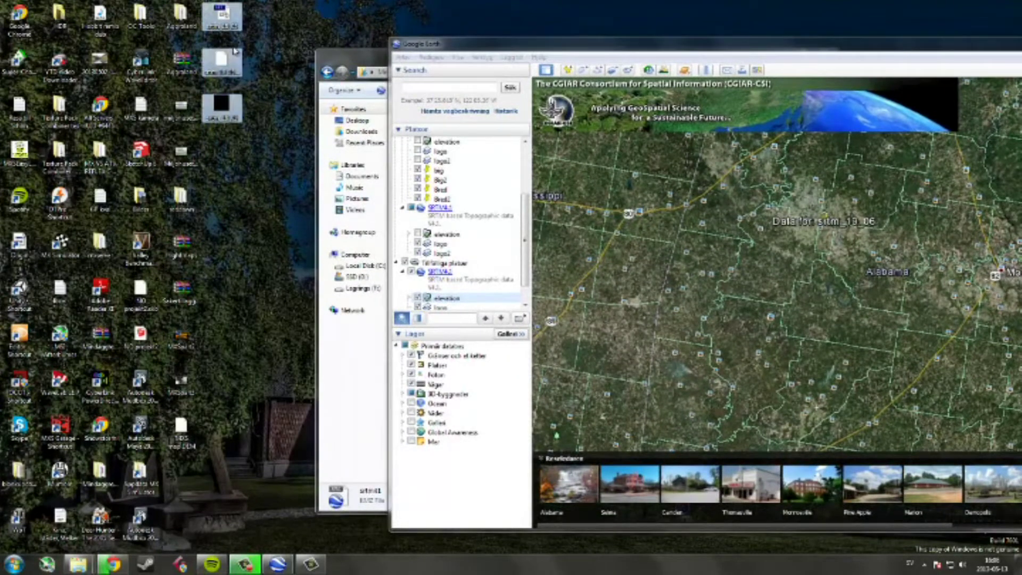
key("Delete")
Bring the Downloads folder forward and open the srtm_19_06 archive
left_click(355, 444)
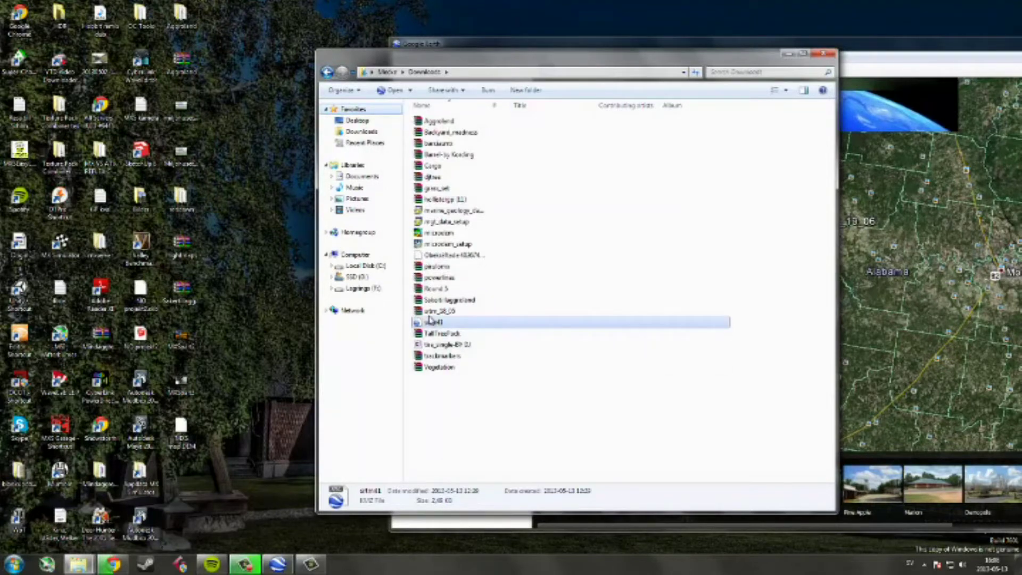
mouse_move(113, 565)
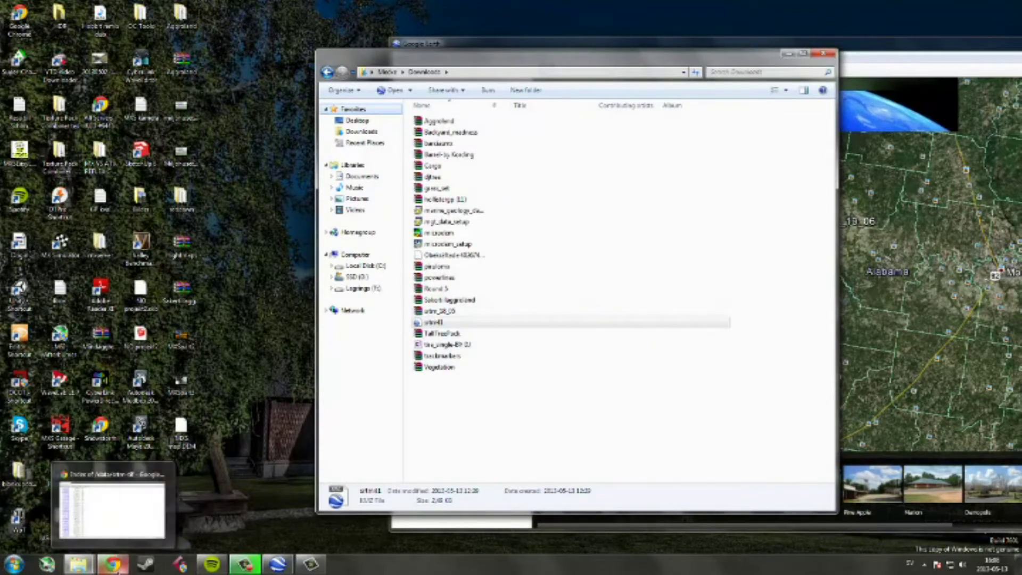
left_click(406, 526)
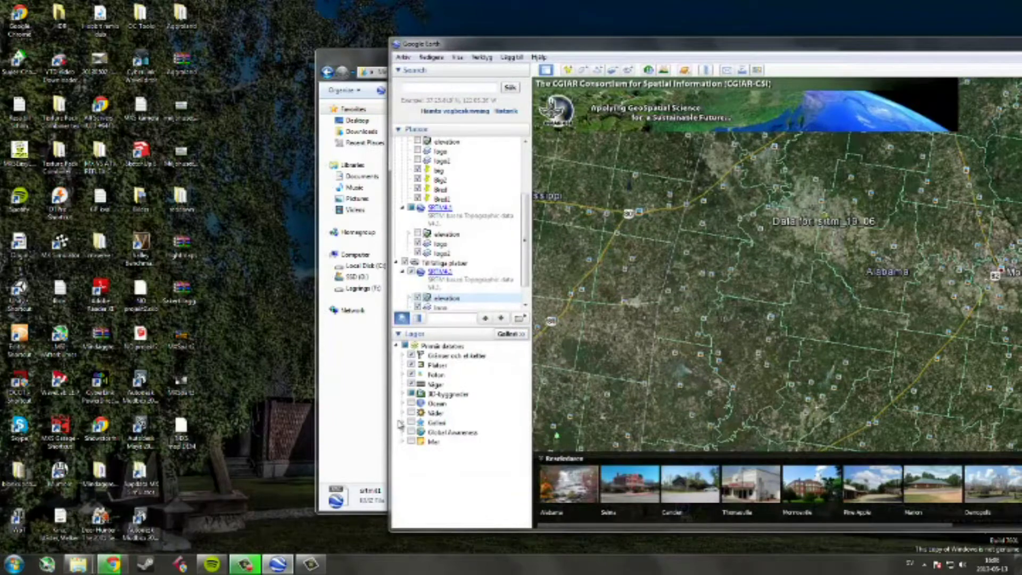
left_click(371, 413)
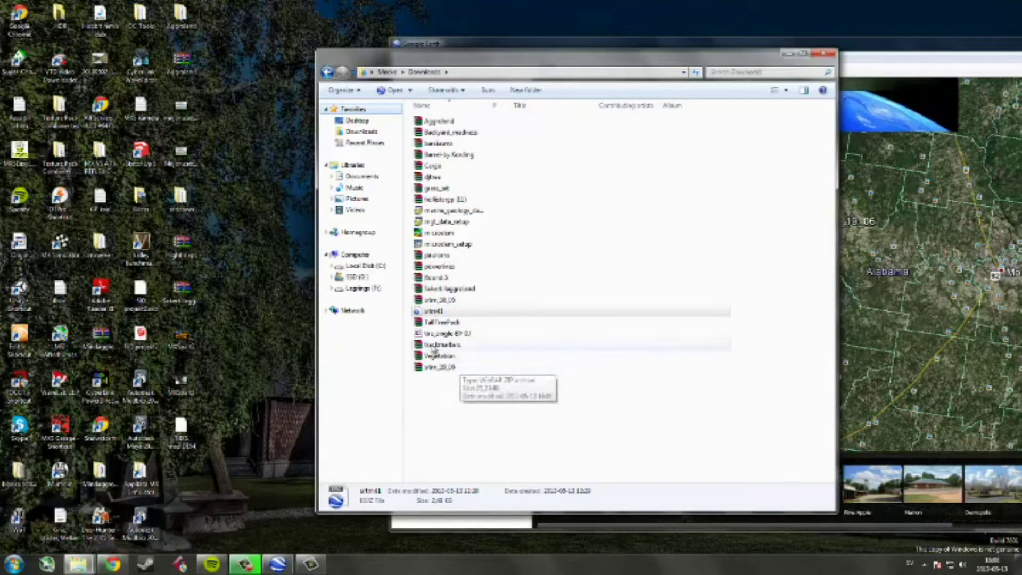
left_click_drag(729, 50, 612, 54)
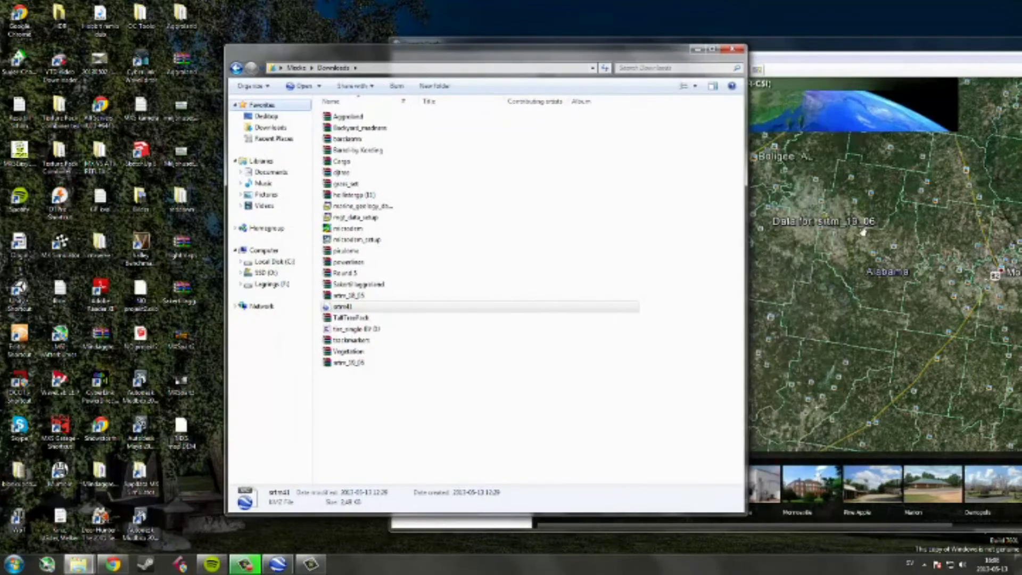
double_click(349, 363)
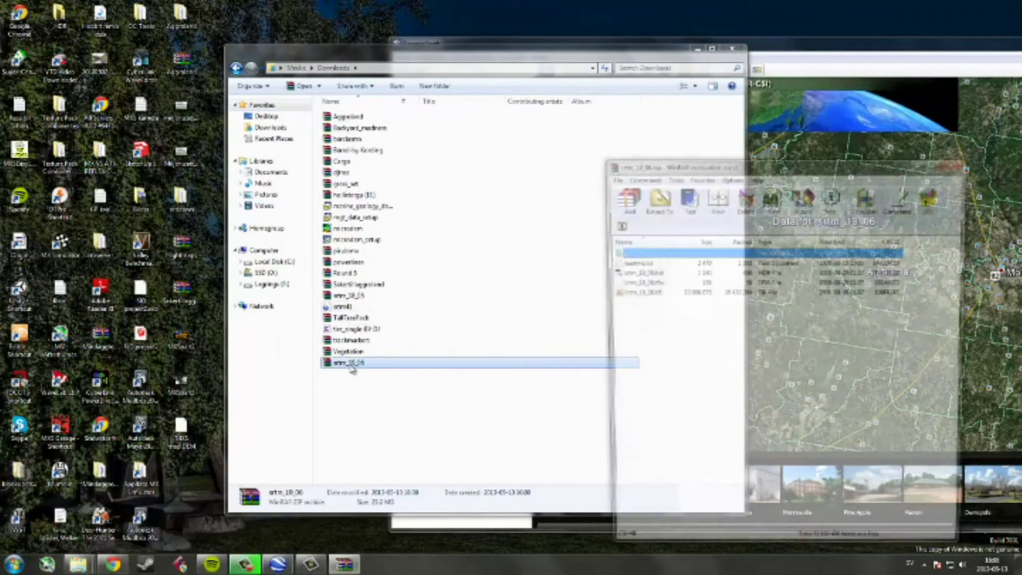
Extract the srtm_19_06 HDR, TFW and TIF files to the desktop, and close the archive and the Downloads folder
left_click_drag(682, 347, 621, 280)
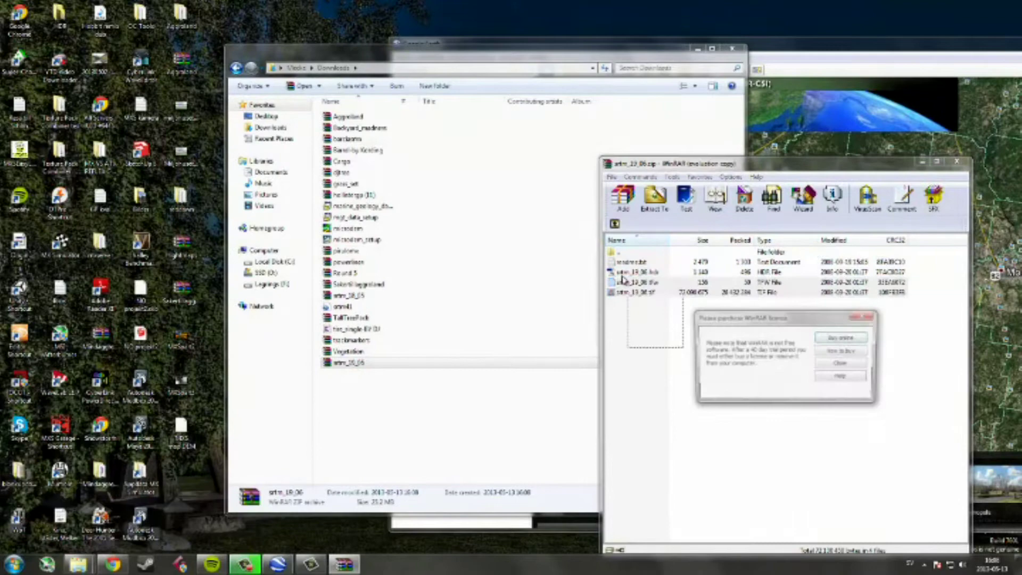
left_click(842, 364)
left_click_drag(683, 356, 615, 272)
left_click_drag(613, 274, 242, 36)
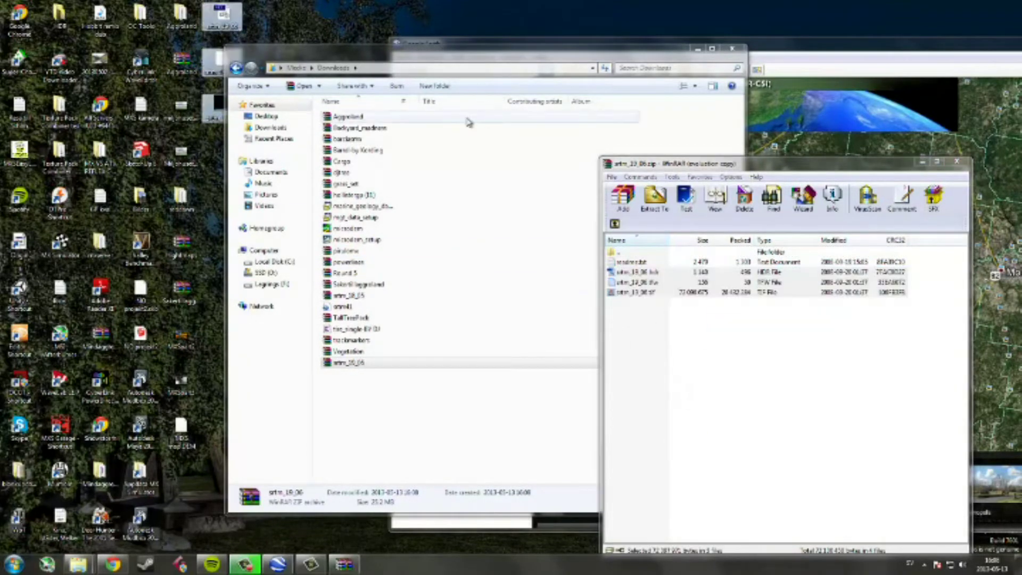
left_click(955, 162)
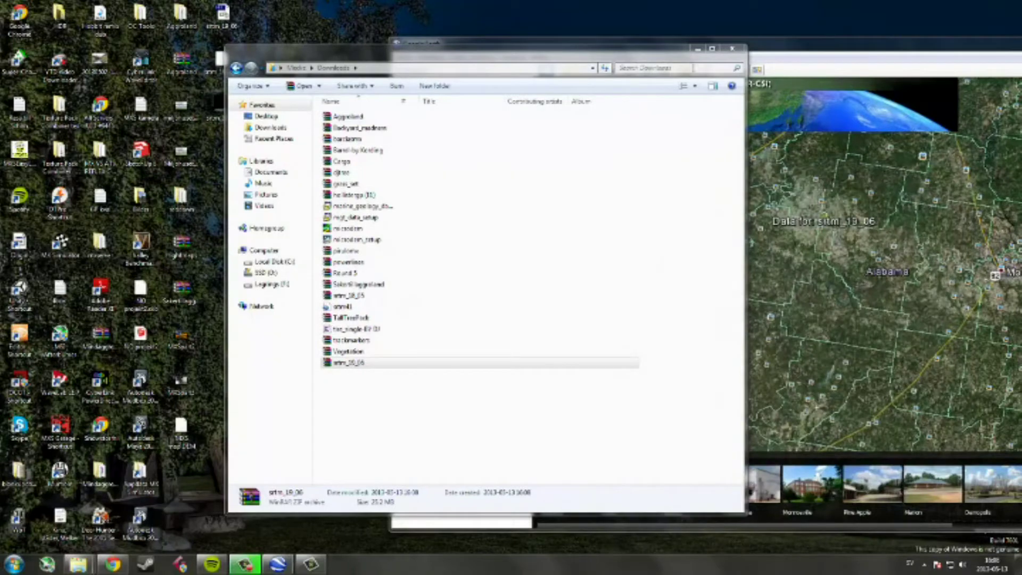
left_click(732, 49)
left_click_drag(618, 39, 609, 10)
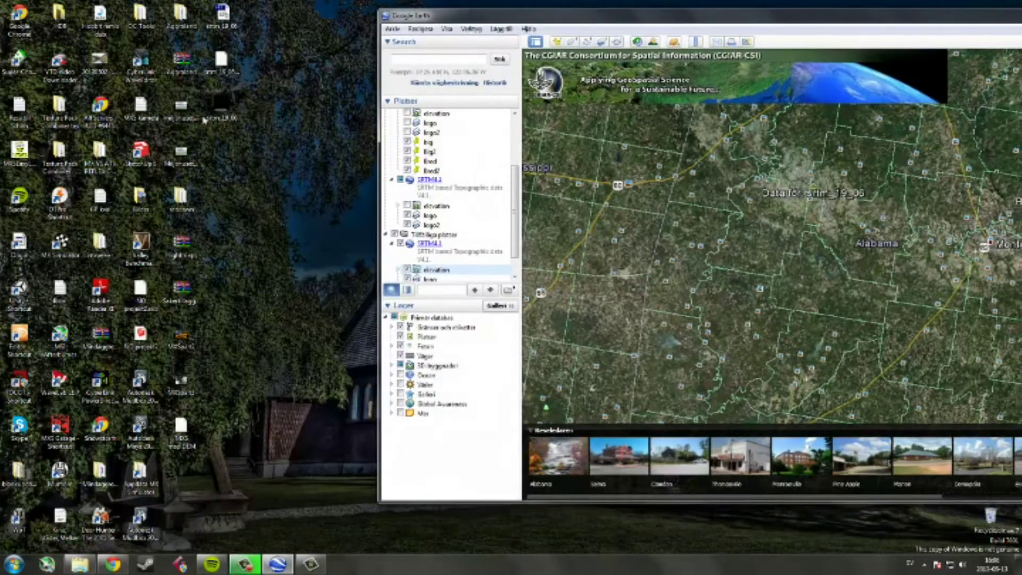
View the extracted srtm_19_06 TIF image and compare its coastline with the matching tile on the Google Earth map
double_click(218, 112)
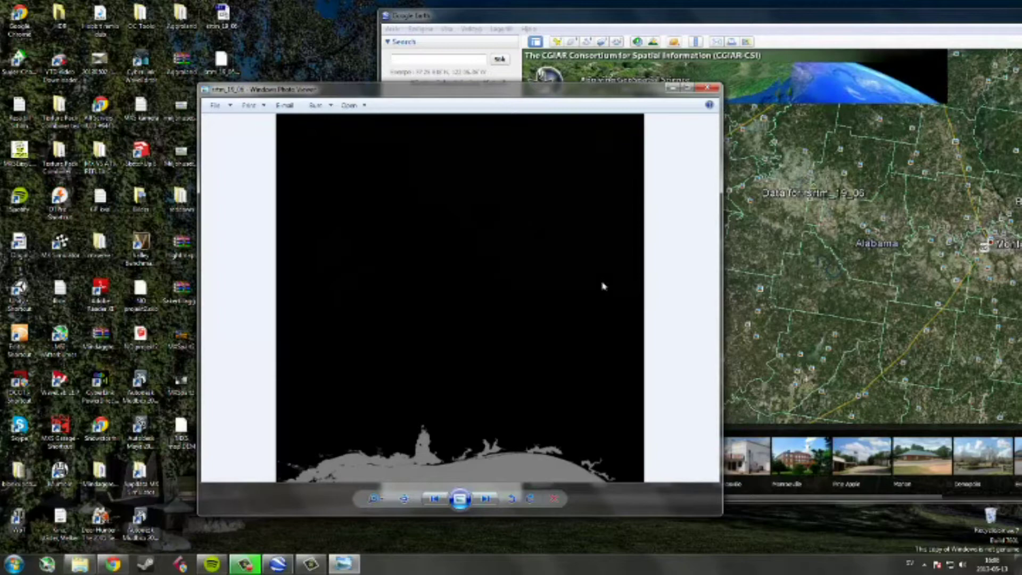
left_click(708, 89)
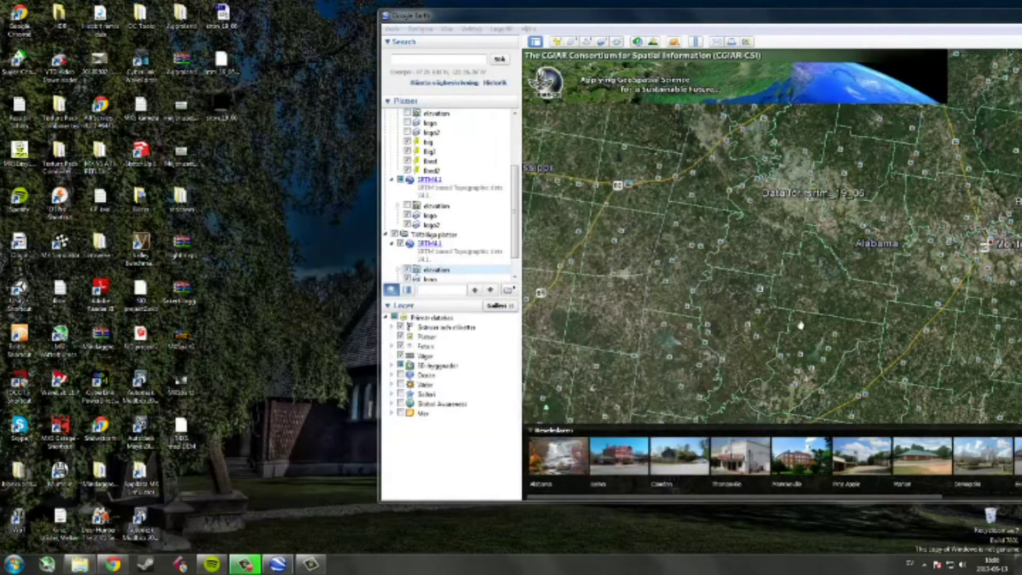
left_click(800, 325)
scroll(804, 320, "down", 5)
left_click_drag(809, 315, 677, 321)
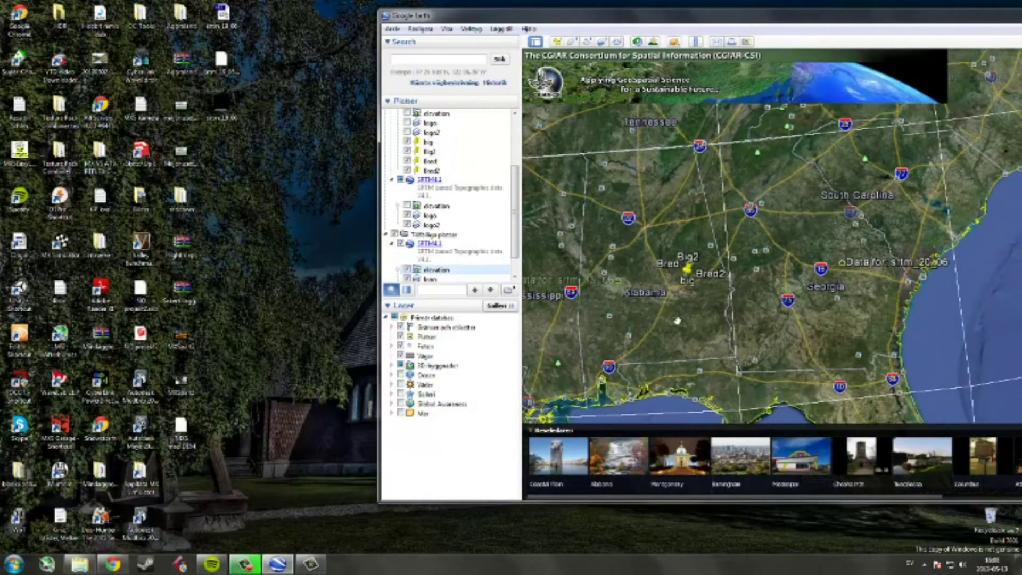
scroll(677, 320, "down", 3)
left_click_drag(638, 349, 718, 315)
scroll(718, 315, "up", 2)
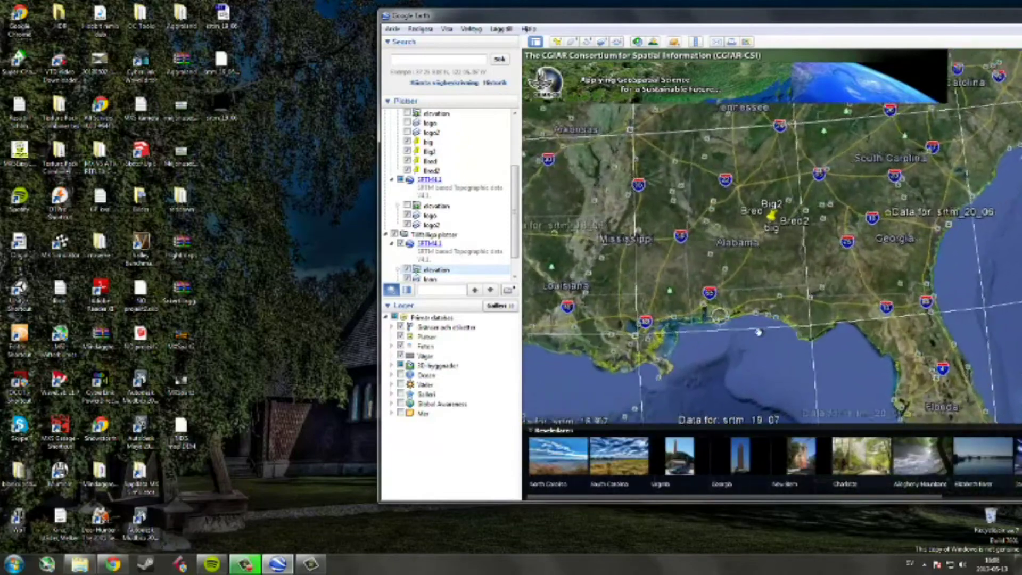
scroll(758, 332, "up", 3)
left_click_drag(718, 175, 697, 299)
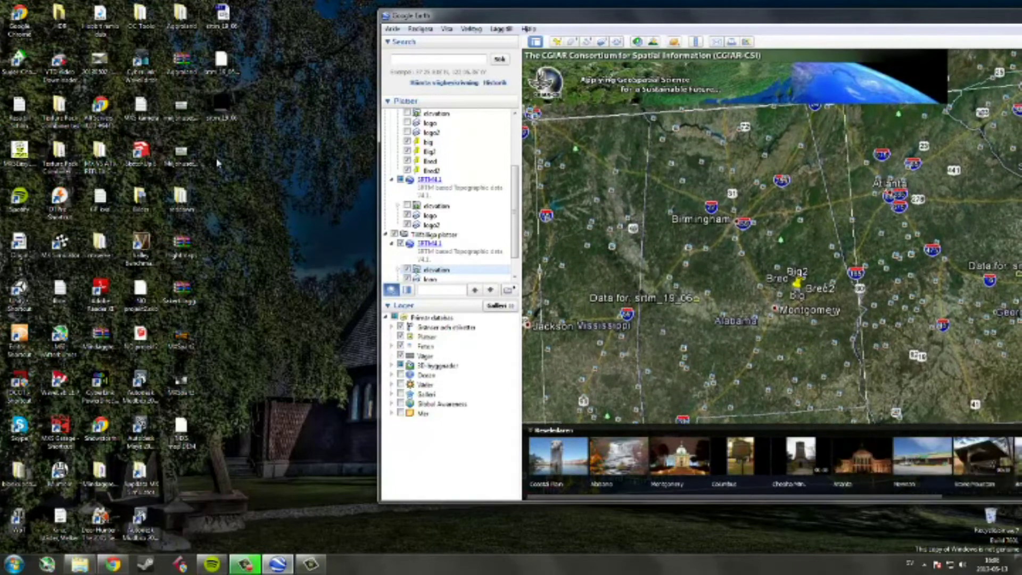
Launch MicroDEM from its program folder and restore its window to a smaller size
left_click(80, 564)
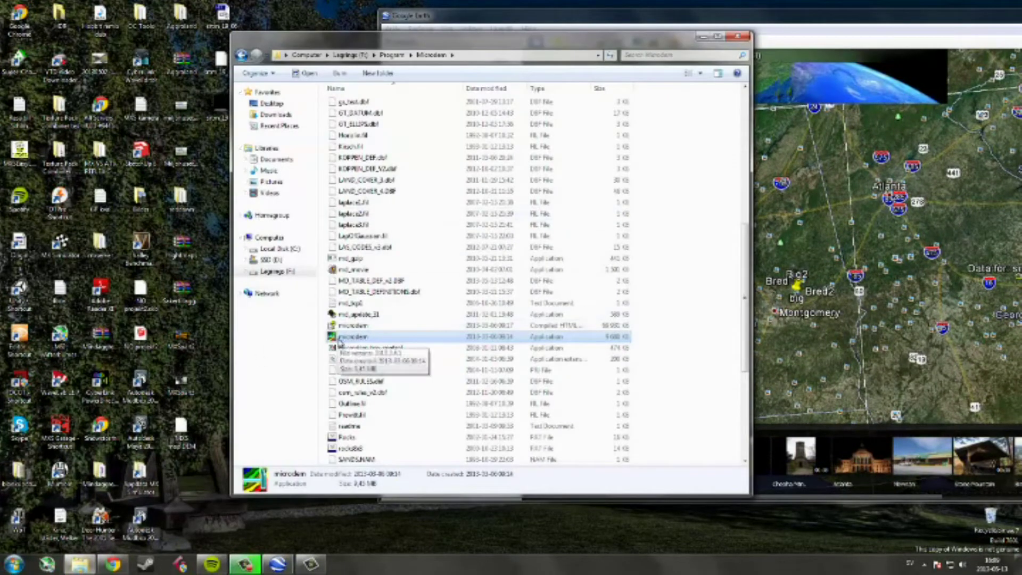
double_click(341, 338)
left_click(349, 224)
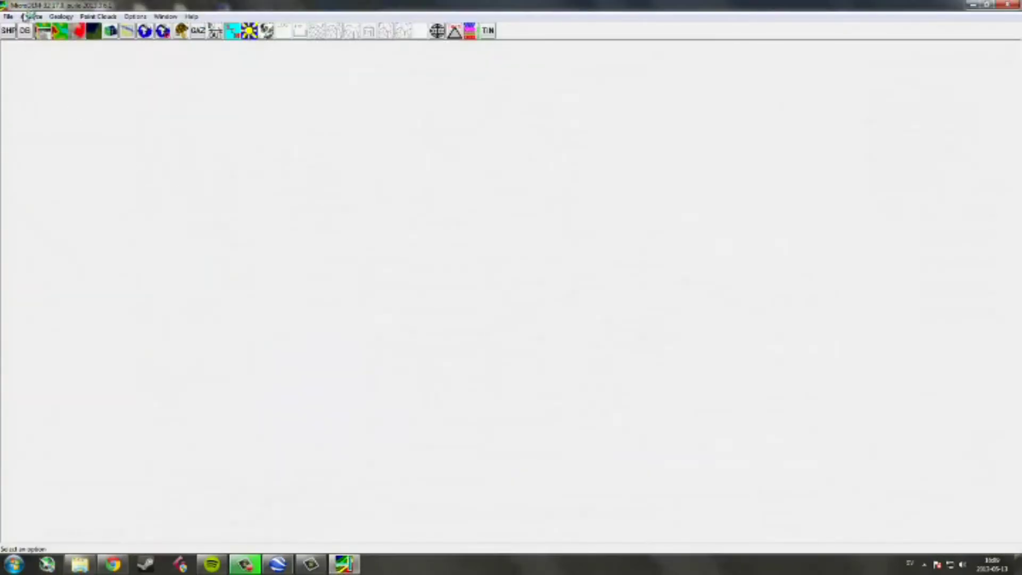
double_click(32, 5)
left_click(103, 21)
mouse_move(121, 35)
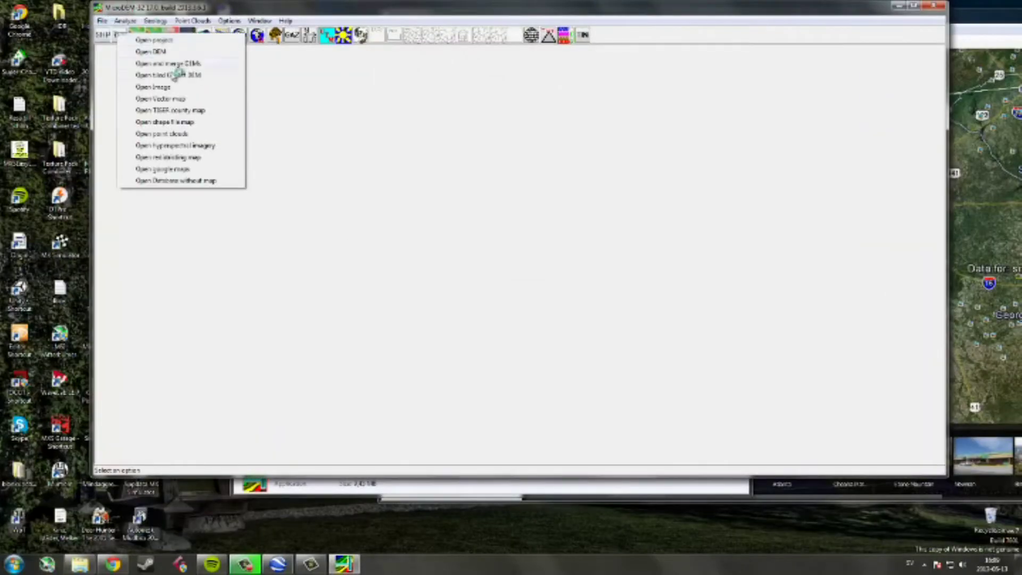
left_click(158, 50)
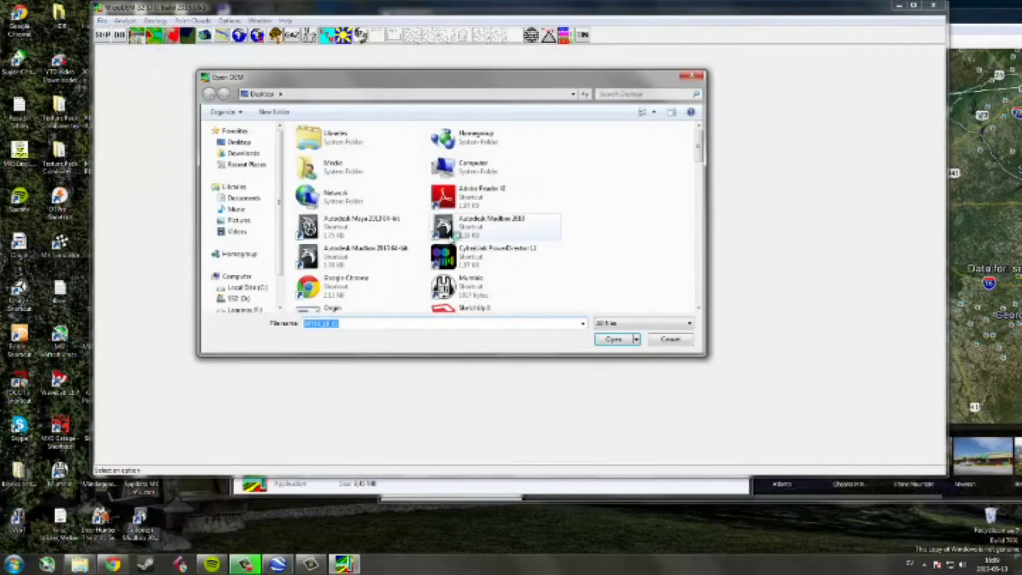
left_click(692, 78)
Open the srtm_19_06 TIF file from the desktop as a DEM
left_click(103, 22)
mouse_move(121, 36)
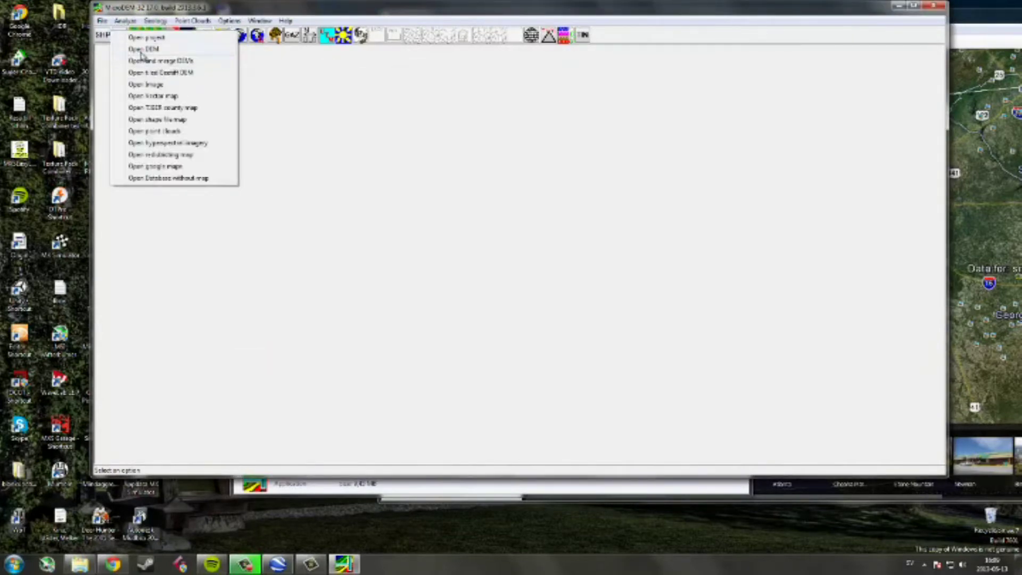
left_click(141, 50)
scroll(418, 263, "down", 5)
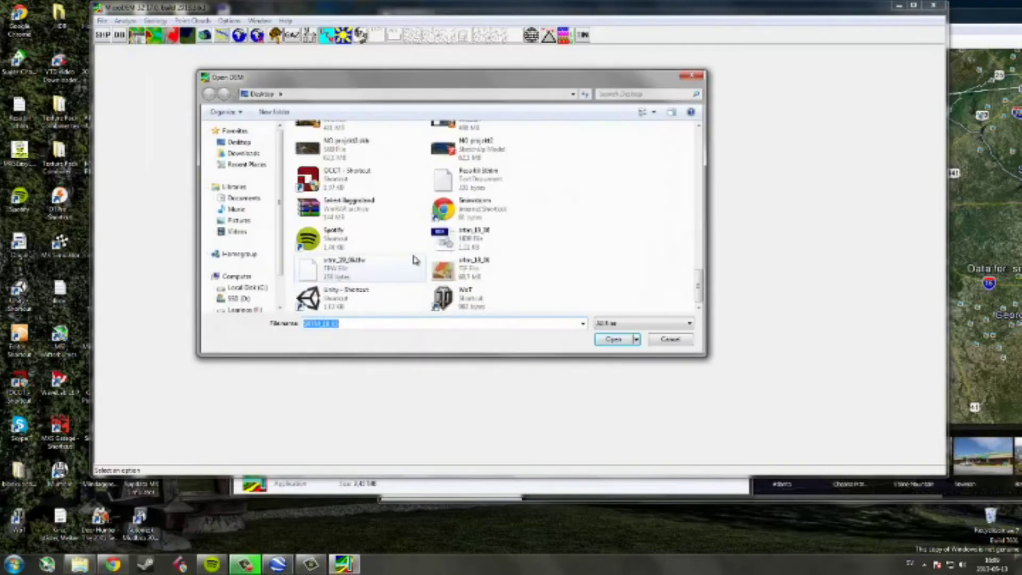
scroll(415, 261, "up", 3)
scroll(414, 259, "down", 3)
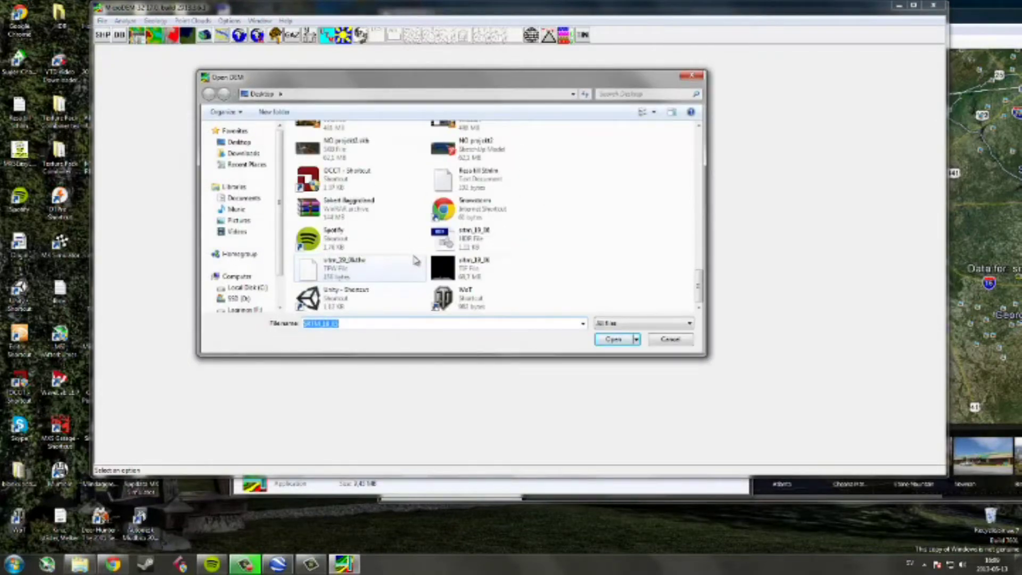
left_click(474, 278)
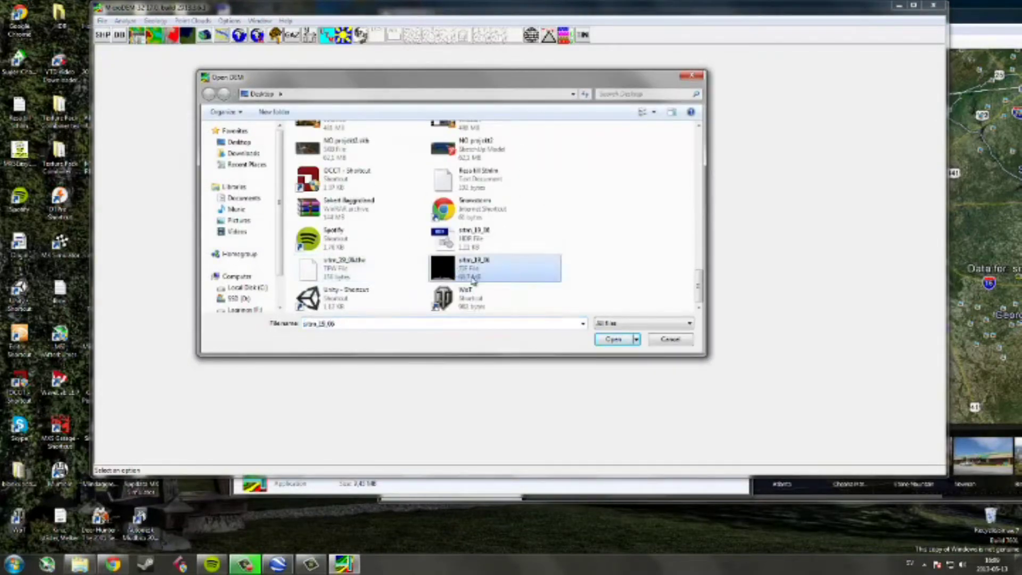
left_click(609, 339)
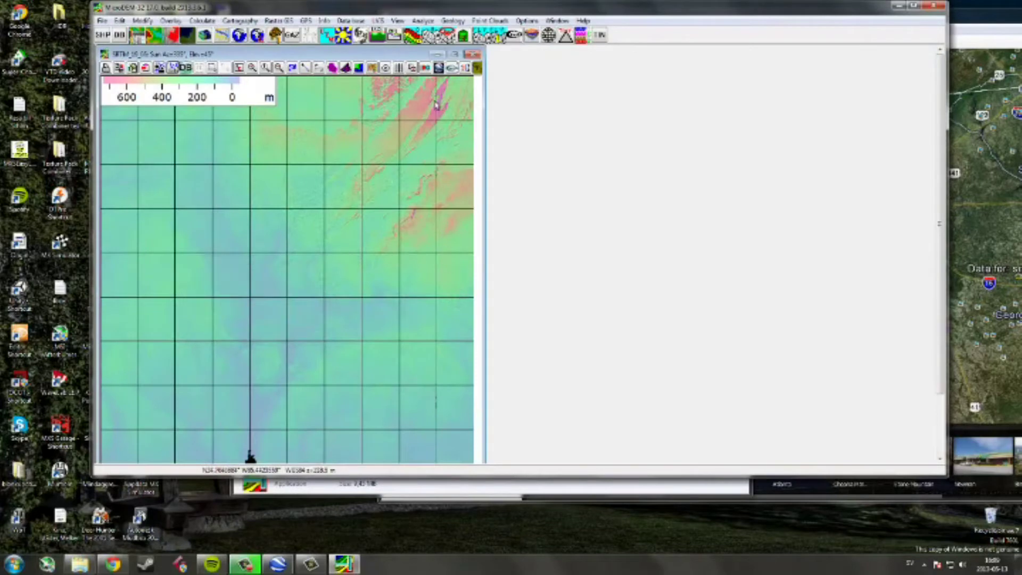
Maximize MicroDEM, export the full-tile elevation map to Google Earth as a quick KML, and reposition the Google Earth window
left_click_drag(335, 50, 519, 50)
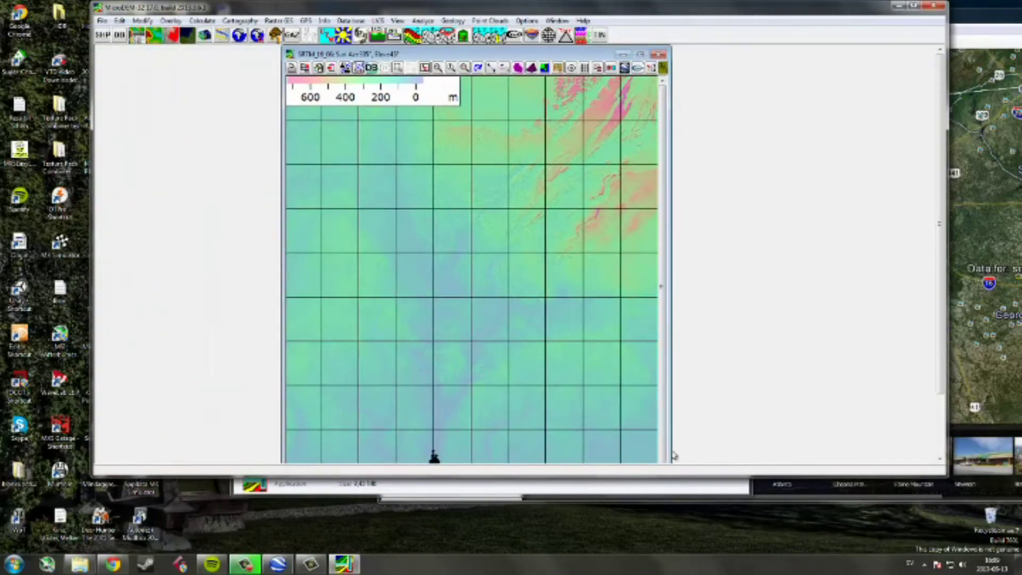
double_click(713, 7)
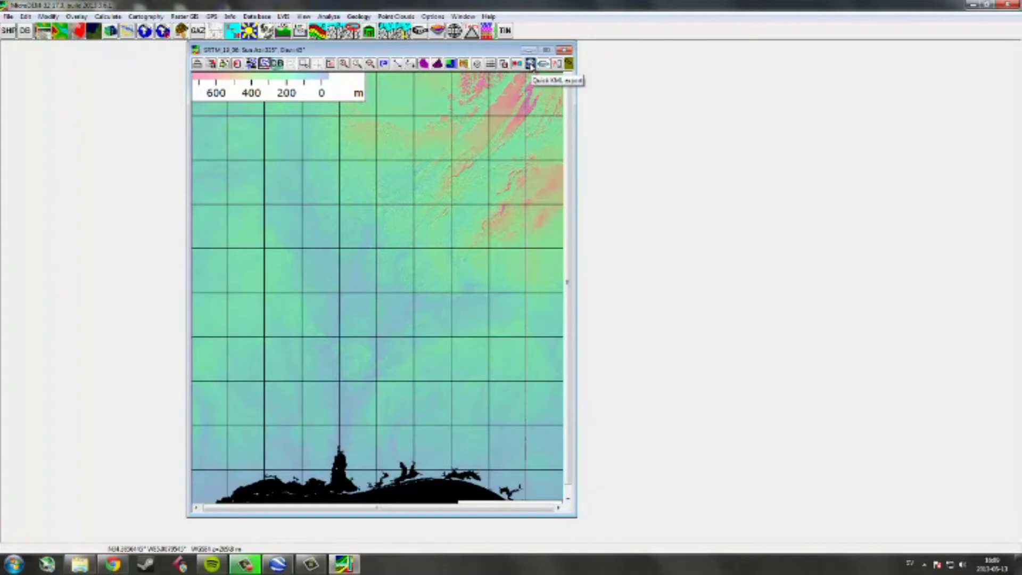
left_click(529, 63)
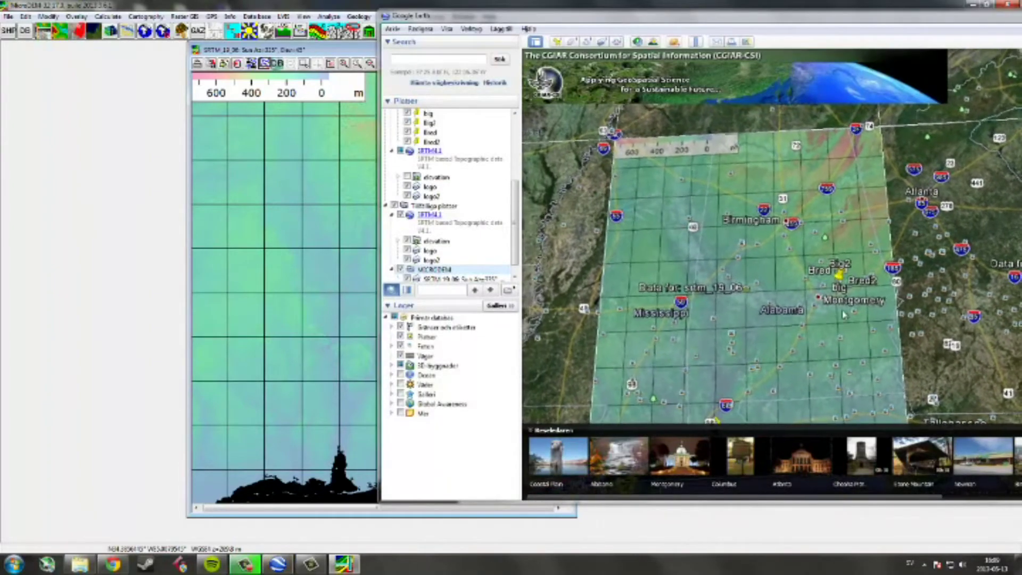
left_click_drag(755, 23, 539, 19)
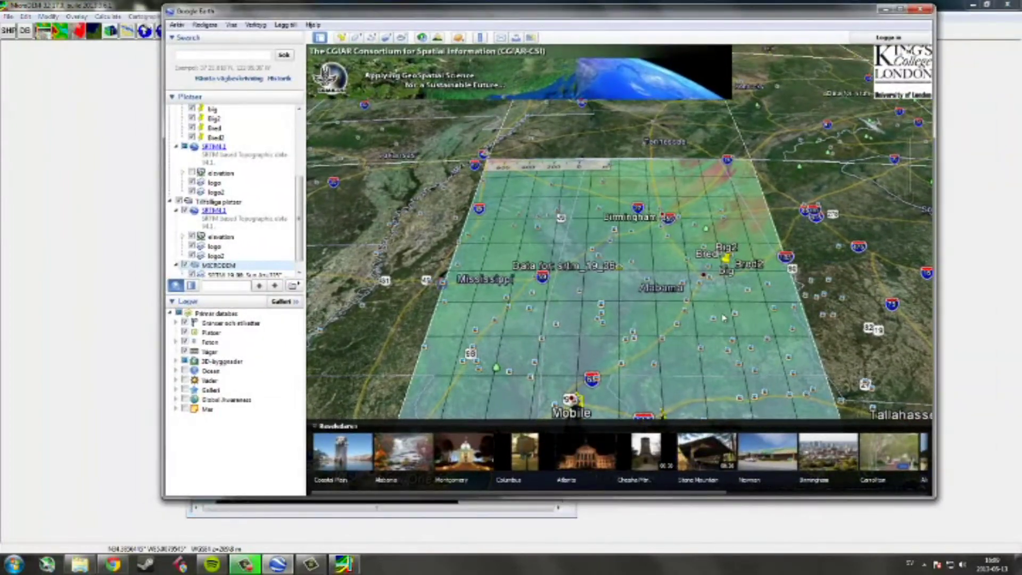
Examine where the Big, Big2, Bred and Bred2 pins lie within the full-tile overlay's grid and relative to the coastline
scroll(672, 262, "up", 6)
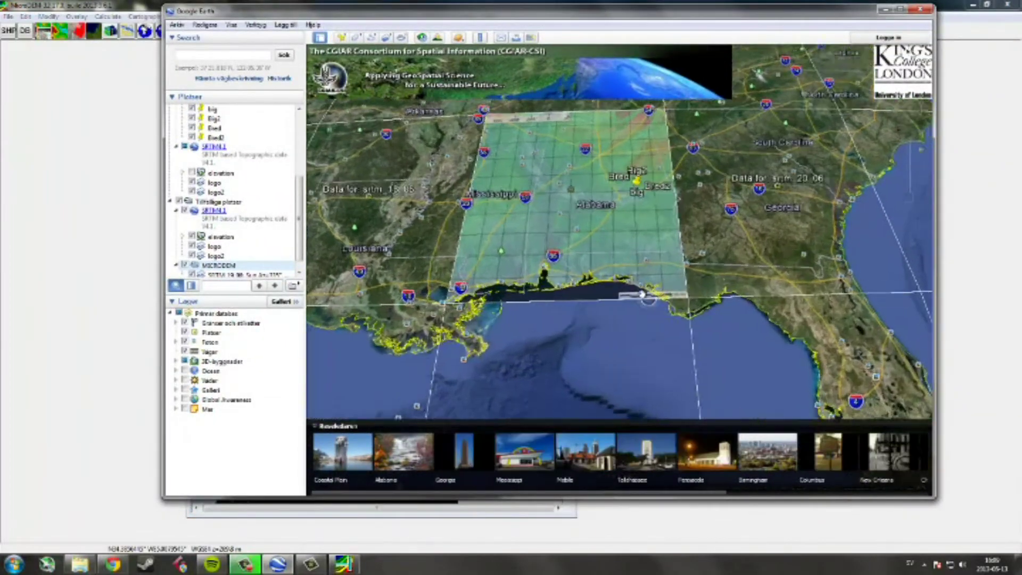
left_click_drag(585, 181, 591, 339)
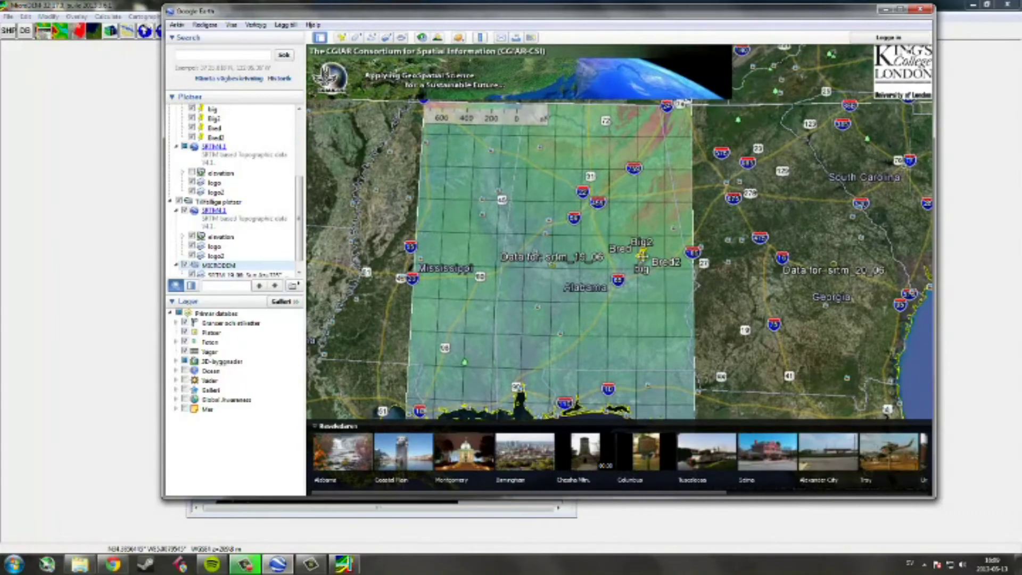
scroll(648, 259, "up", 4)
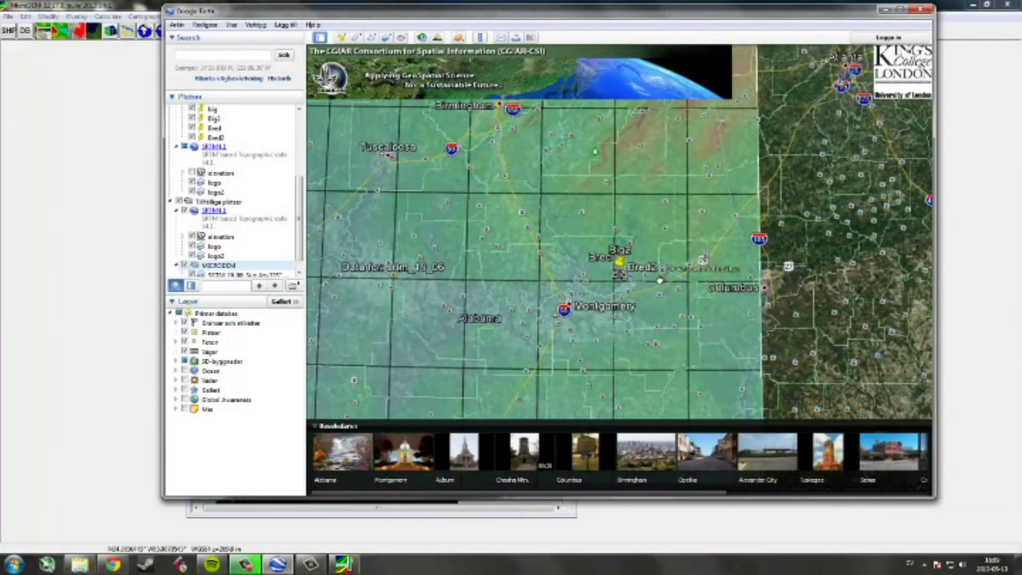
scroll(656, 283, "down", 3)
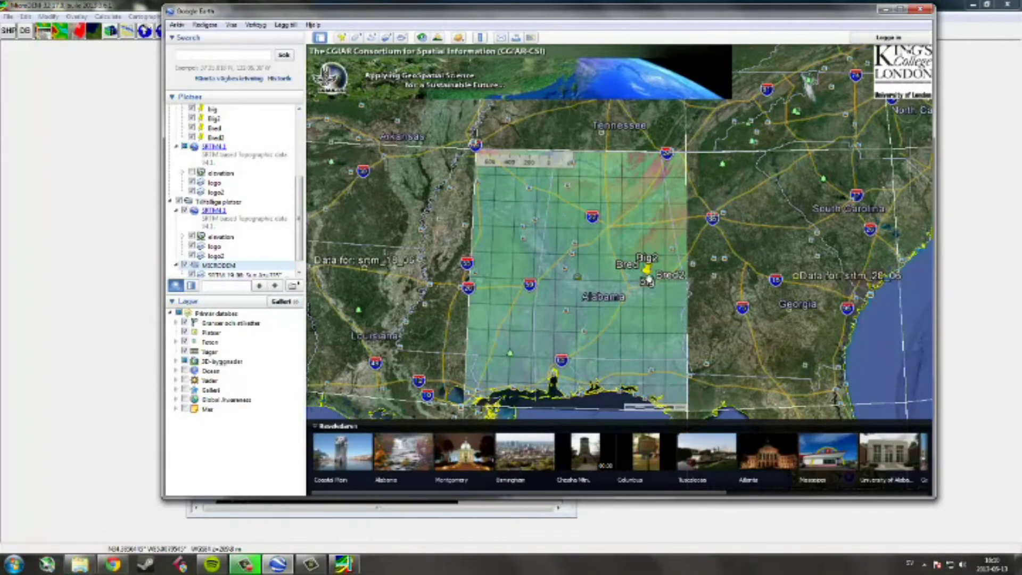
scroll(645, 283, "up", 5)
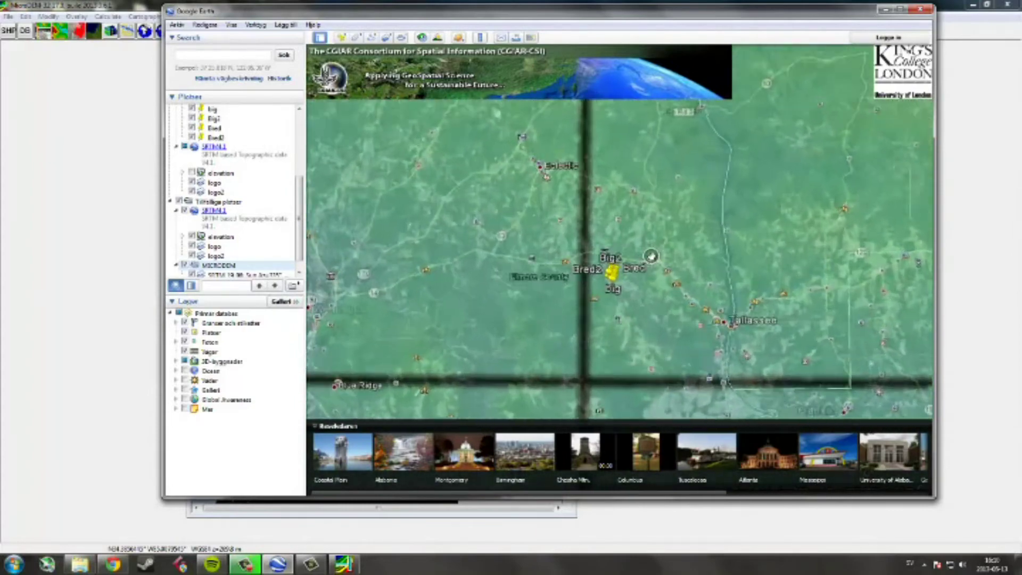
scroll(650, 256, "up", 5)
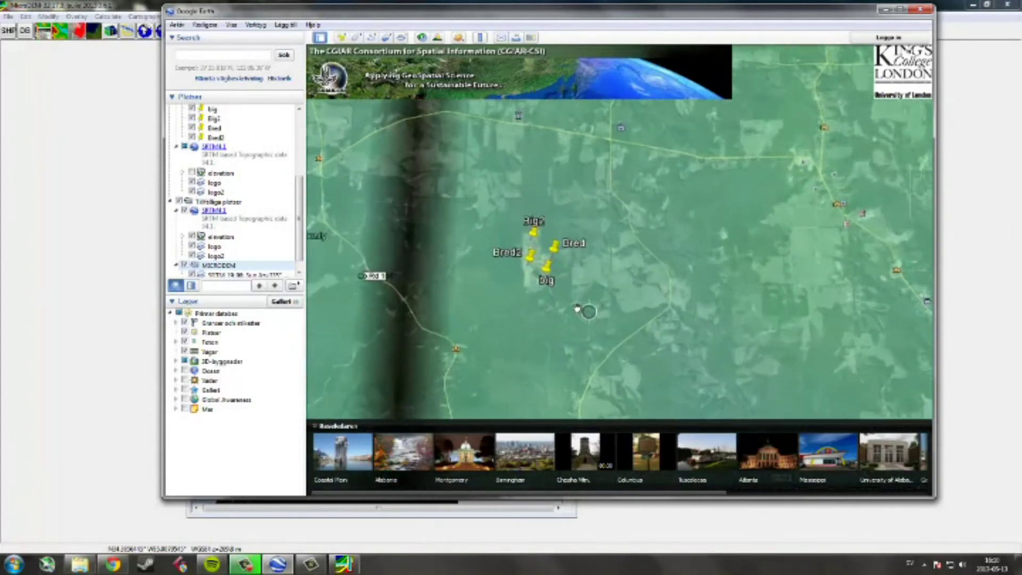
scroll(536, 285, "down", 2)
scroll(502, 280, "down", 3)
scroll(519, 273, "down", 5)
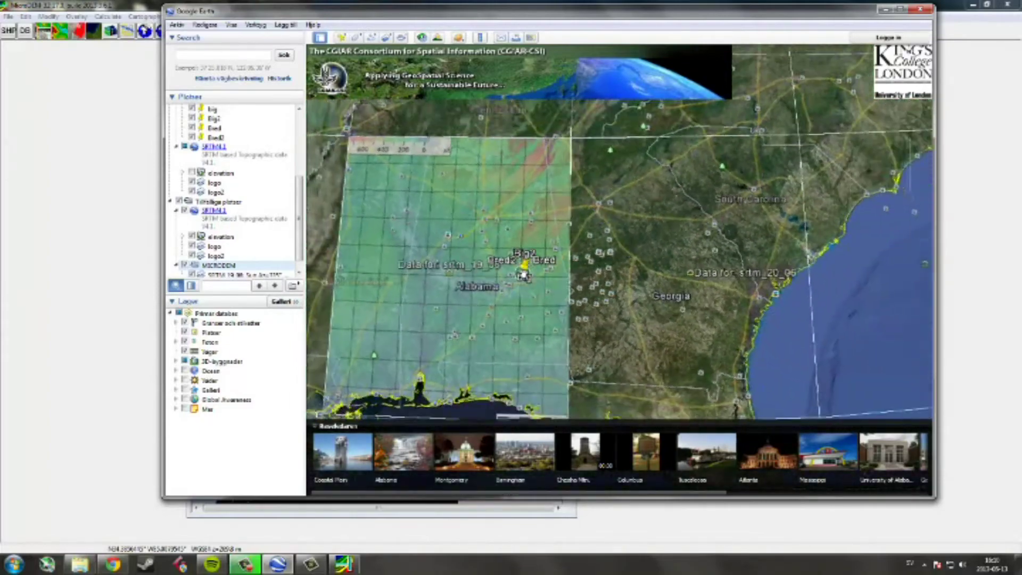
scroll(523, 275, "down", 3)
scroll(513, 256, "up", 3)
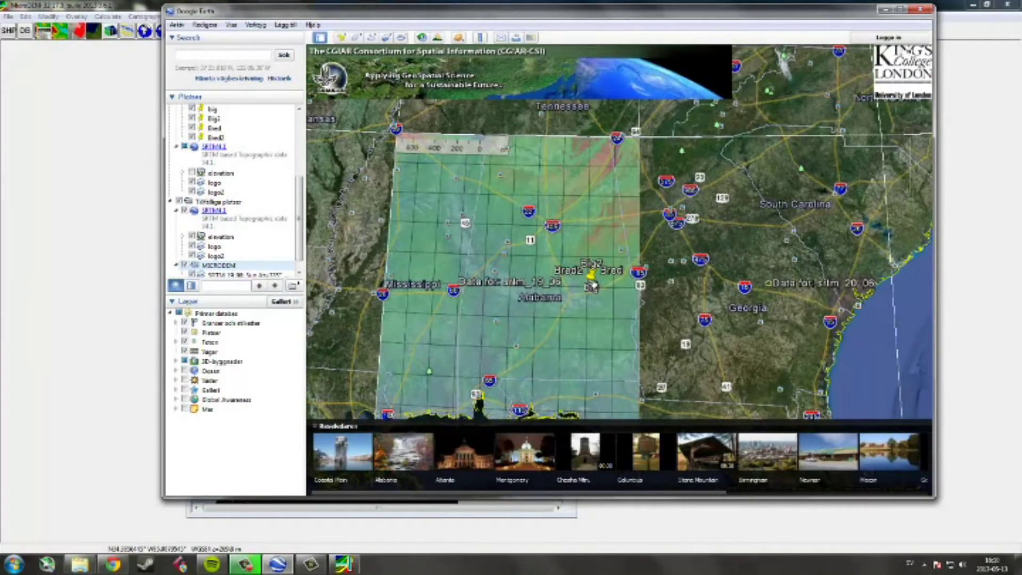
Return to MicroDEM and crop the elevation map to a small area around the pinned track site
left_click(118, 256)
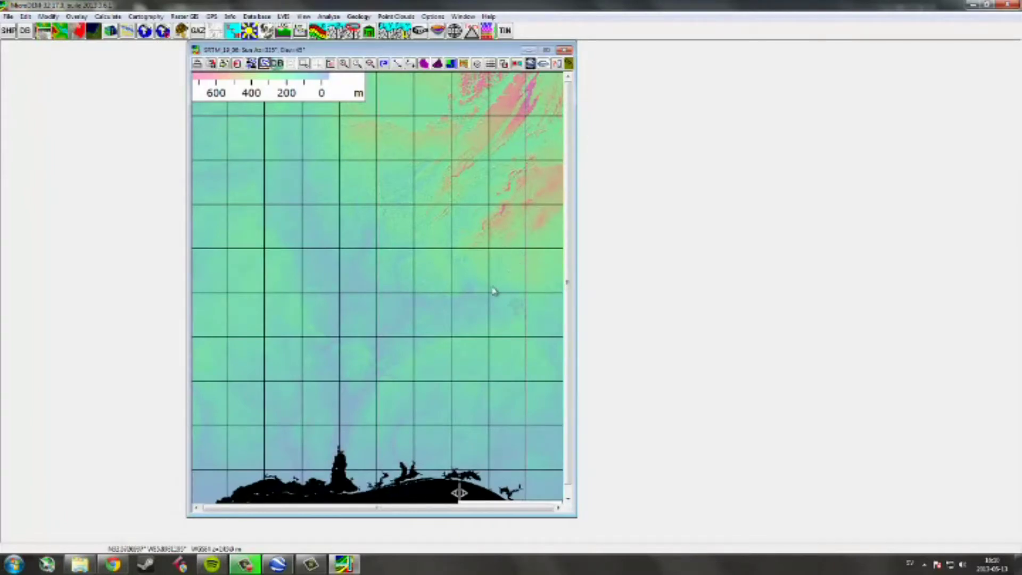
left_click_drag(492, 287, 485, 285)
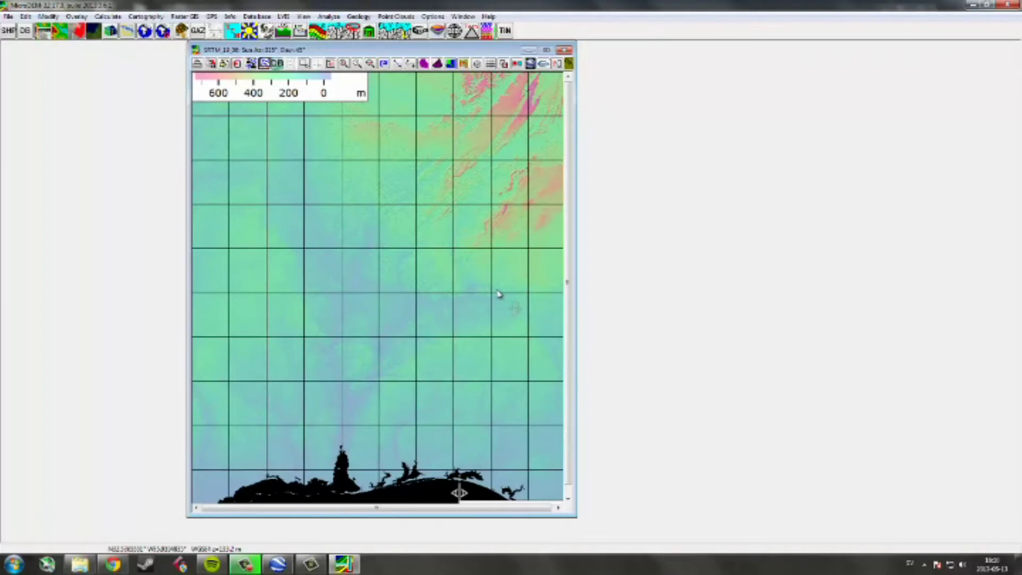
left_click(304, 65)
left_click_drag(485, 278, 505, 303)
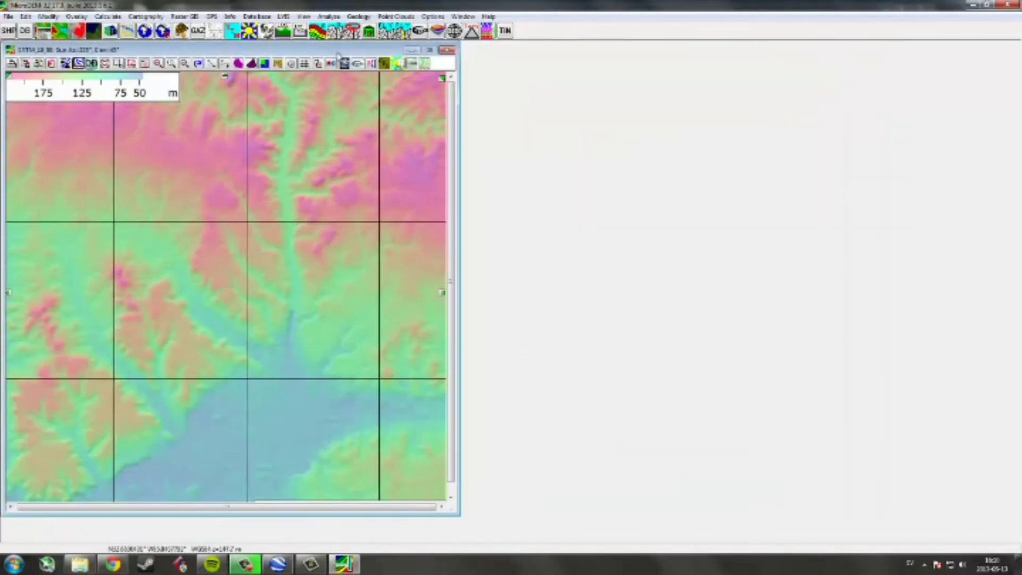
left_click_drag(338, 55, 430, 56)
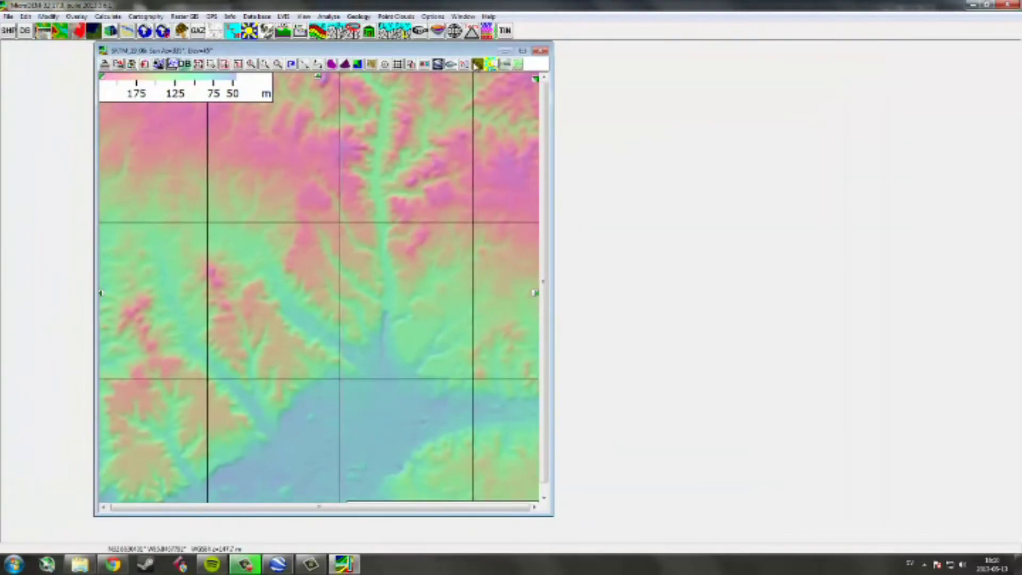
Export the cropped map to Google Earth as a quick KML and delete the older full-tile MICRODEM overlay
left_click(444, 67)
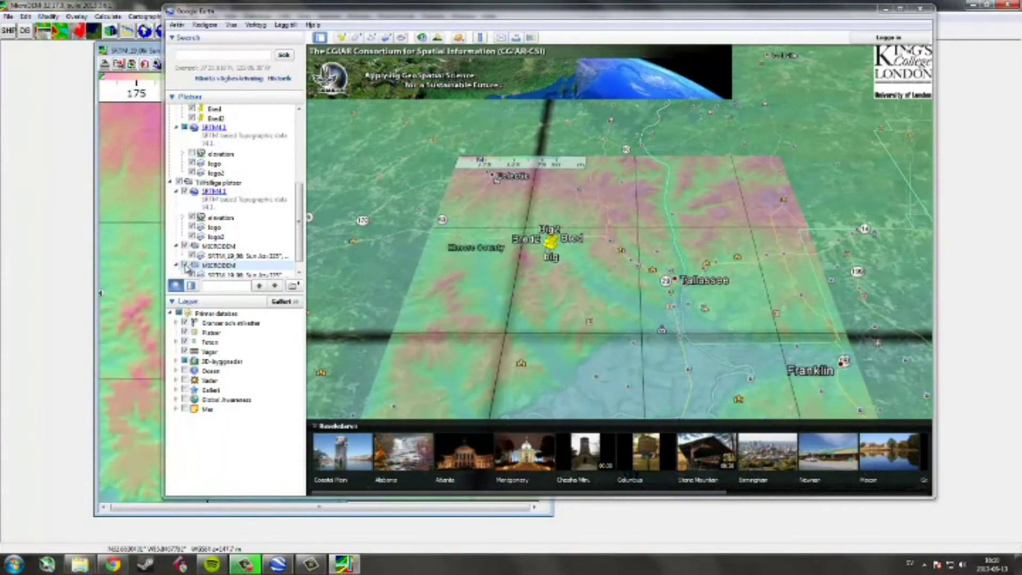
left_click(185, 265)
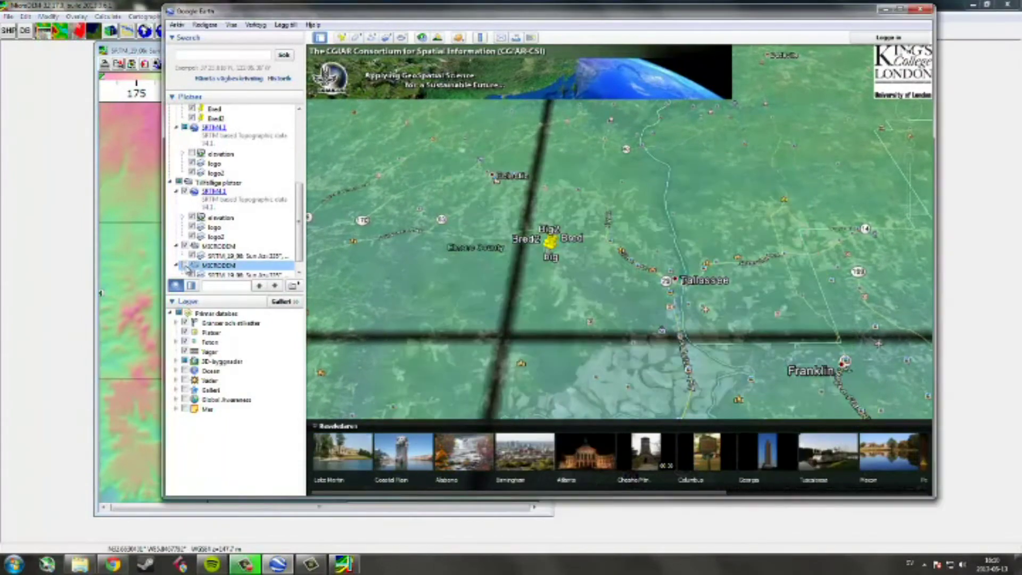
left_click(186, 245)
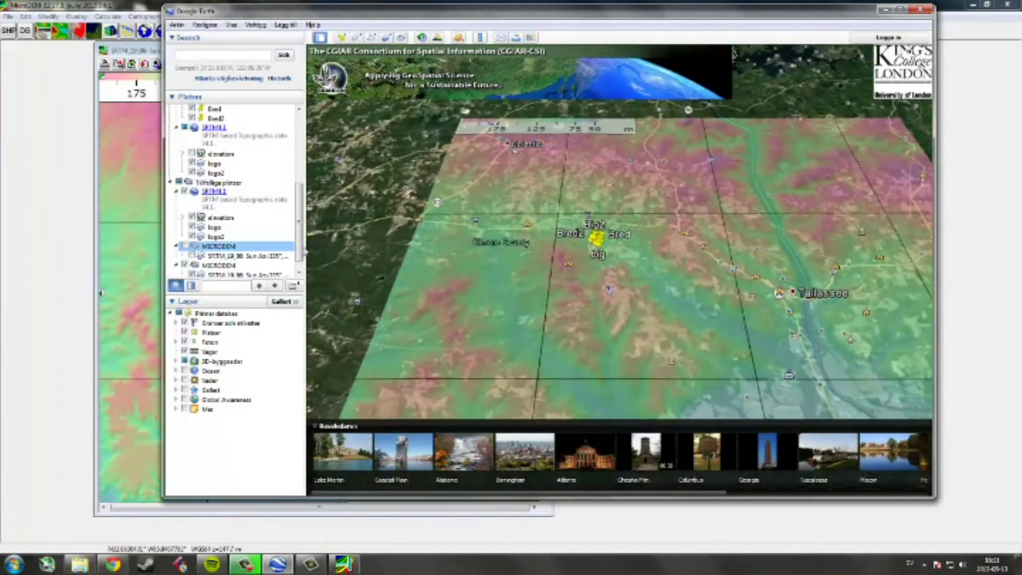
left_click(184, 245)
left_click(184, 246)
left_click(185, 246)
left_click(185, 246)
key("Delete")
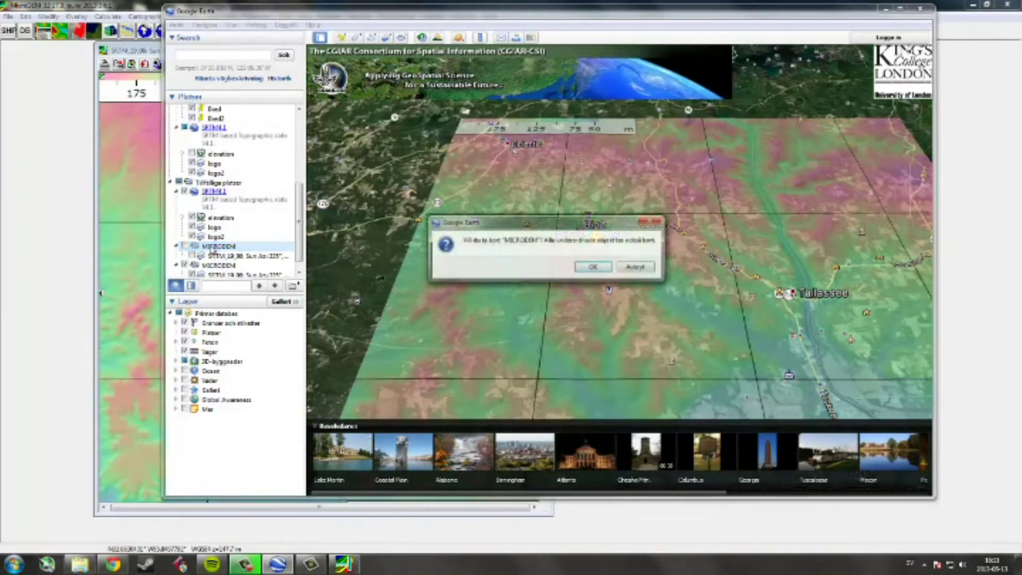
key("Return")
Examine which grid cell of the cropped overlay contains the track site pins
scroll(643, 273, "up", 5)
scroll(551, 209, "up", 3)
scroll(554, 208, "up", 6)
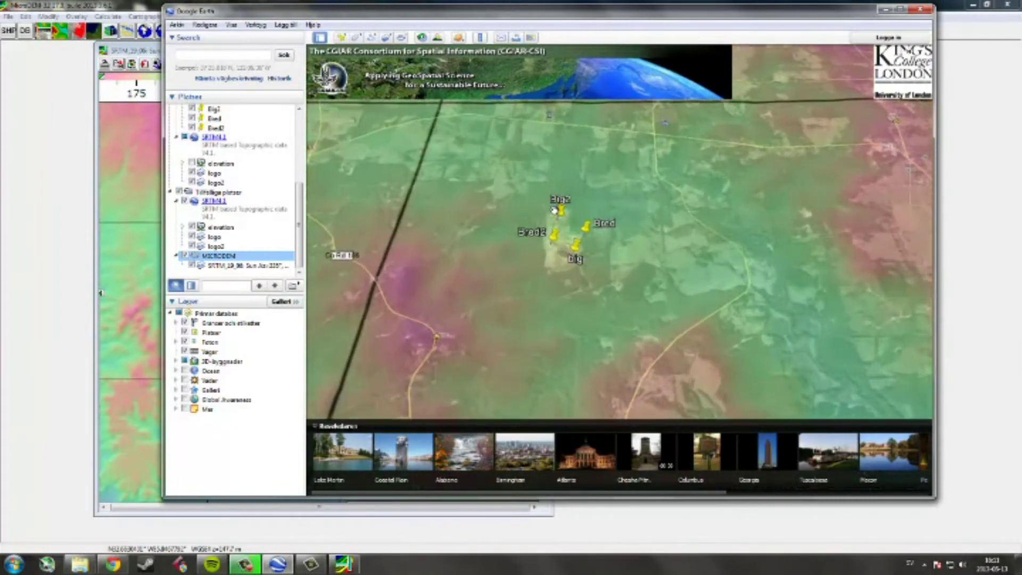
scroll(577, 293, "down", 2)
scroll(575, 292, "down", 8)
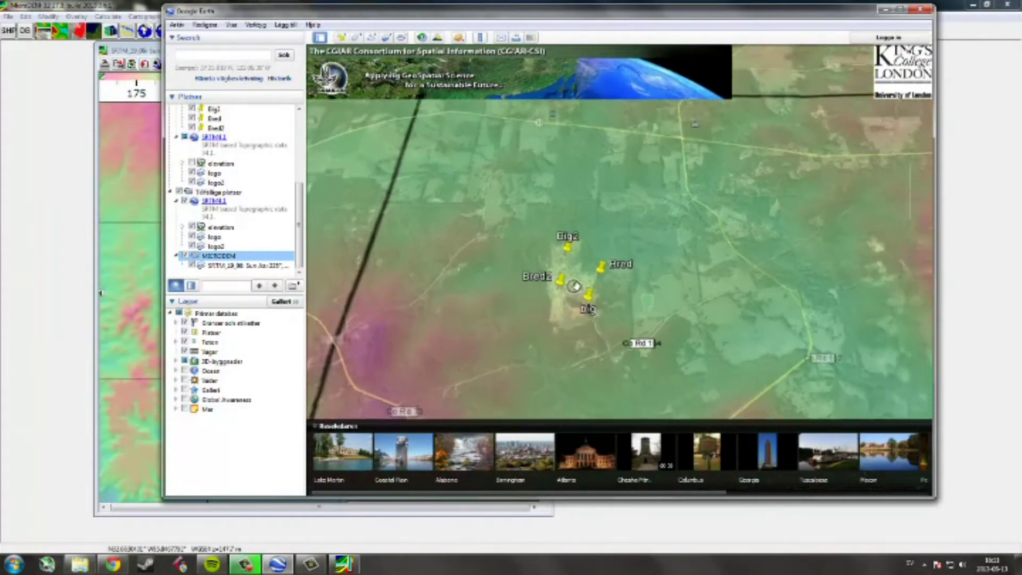
scroll(563, 291, "down", 5)
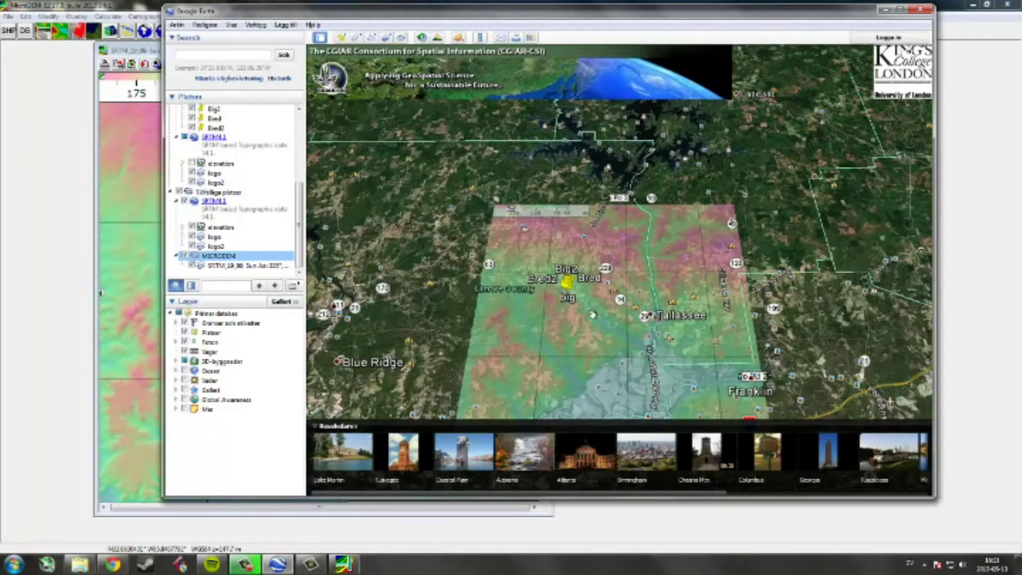
scroll(512, 342, "down", 3)
In MicroDEM, crop the map further to the single grid cell containing the site, and export it to Google Earth
left_click(133, 250)
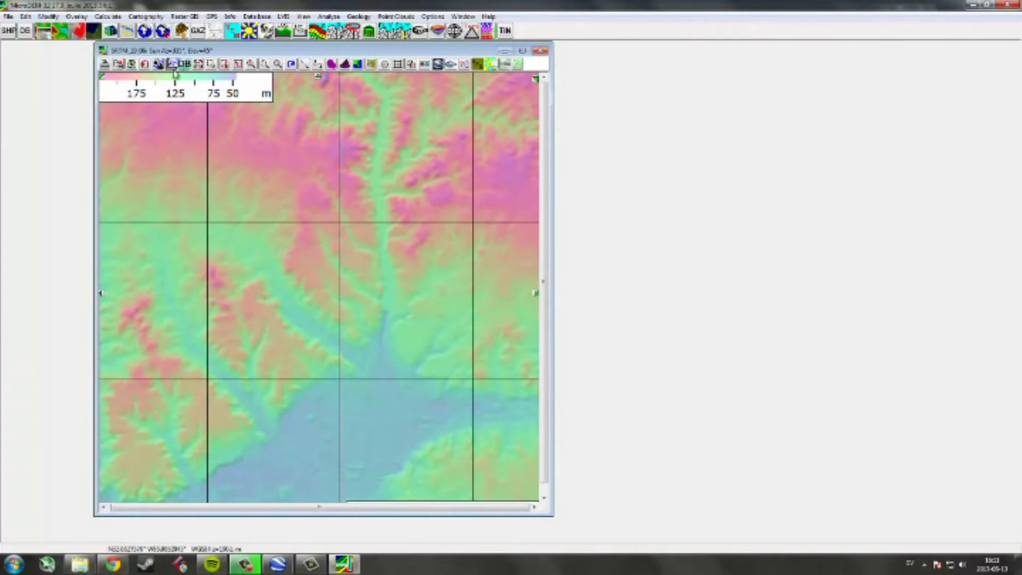
left_click(223, 64)
left_click_drag(208, 222, 341, 382)
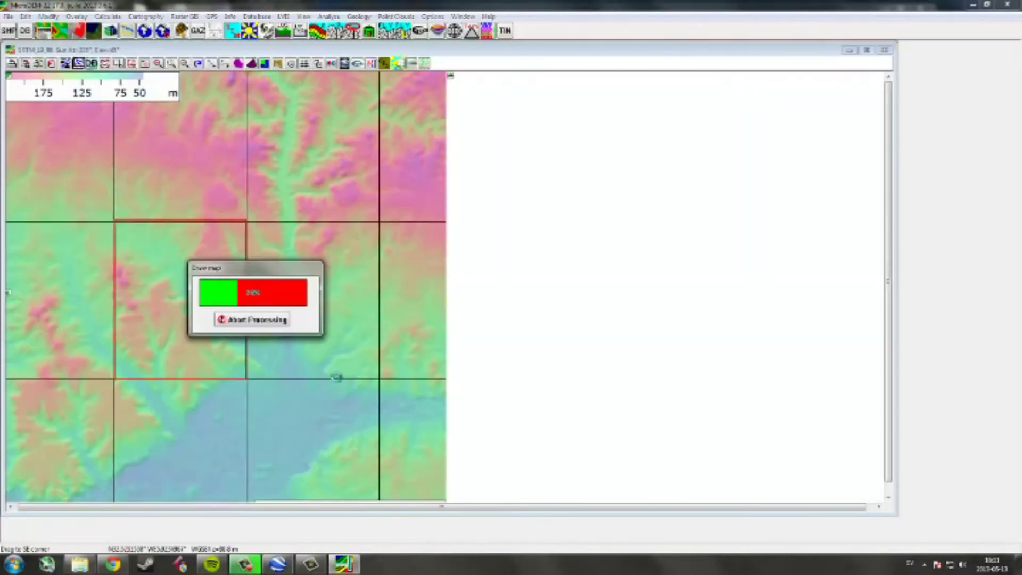
left_click_drag(167, 50, 348, 60)
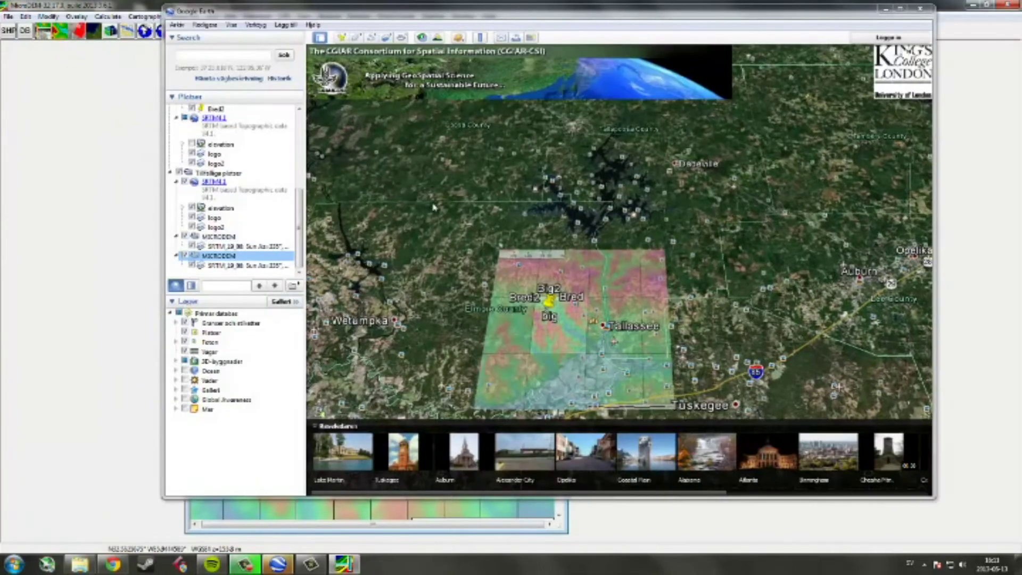
Delete the previous, larger MICRODEM overlay and inspect the track site pins against the new overlay's finer grid
double_click(186, 237)
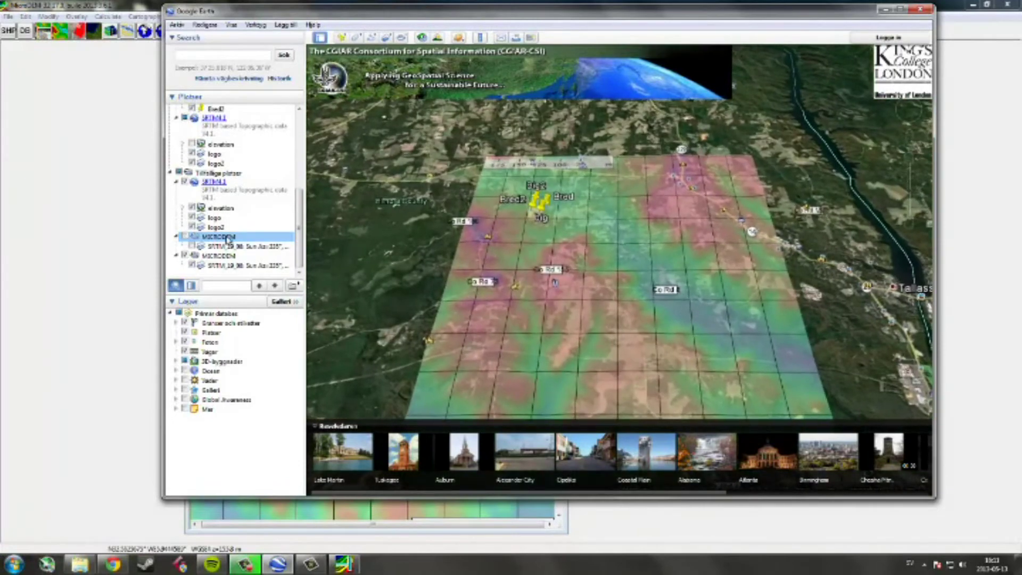
key("Delete")
scroll(555, 297, "up", 3)
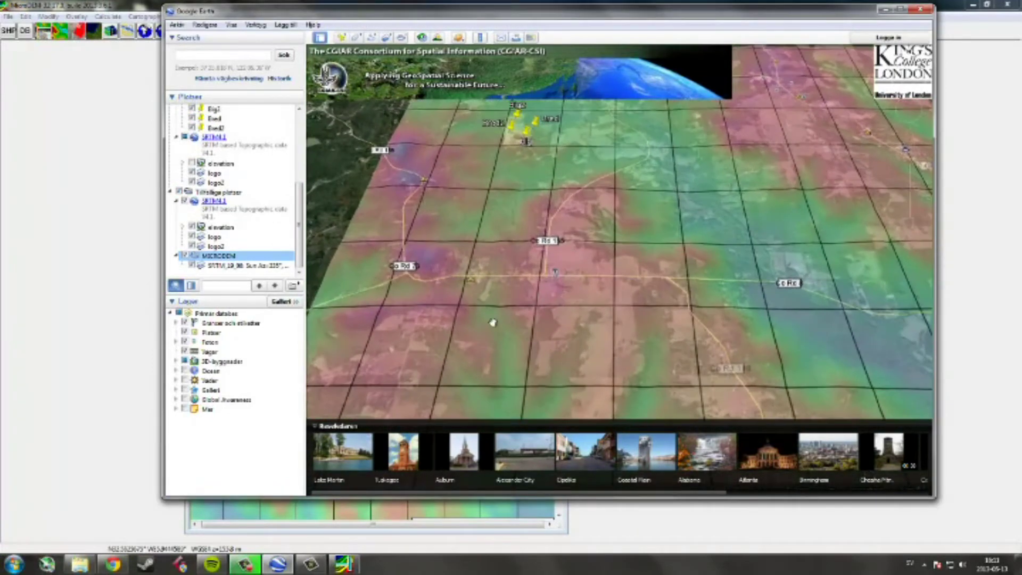
scroll(490, 314, "up", 3)
scroll(493, 175, "down", 1)
left_click_drag(494, 177, 562, 375)
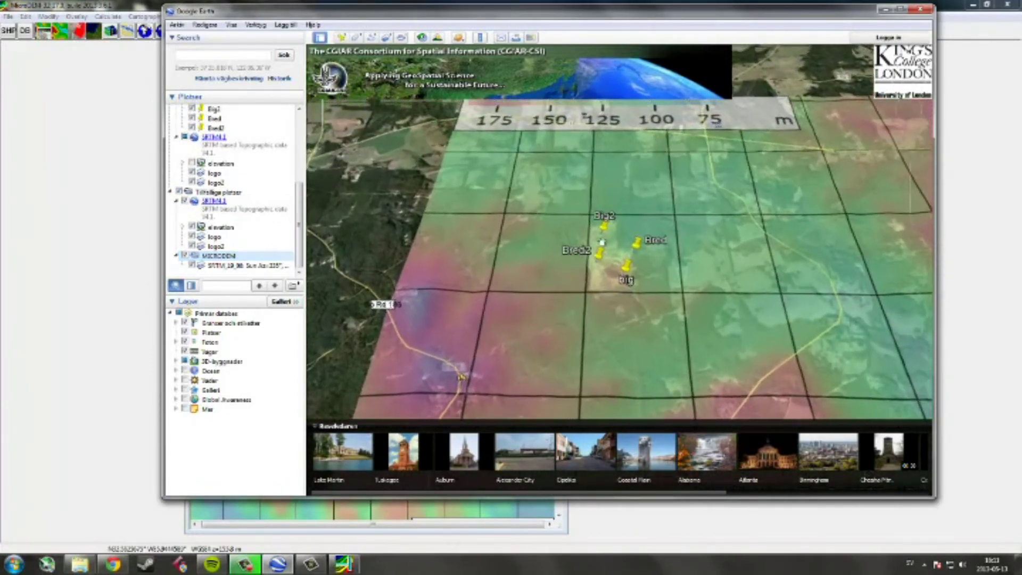
scroll(654, 205, "up", 3)
middle_click_drag(645, 372, 653, 249)
scroll(653, 249, "down", 4)
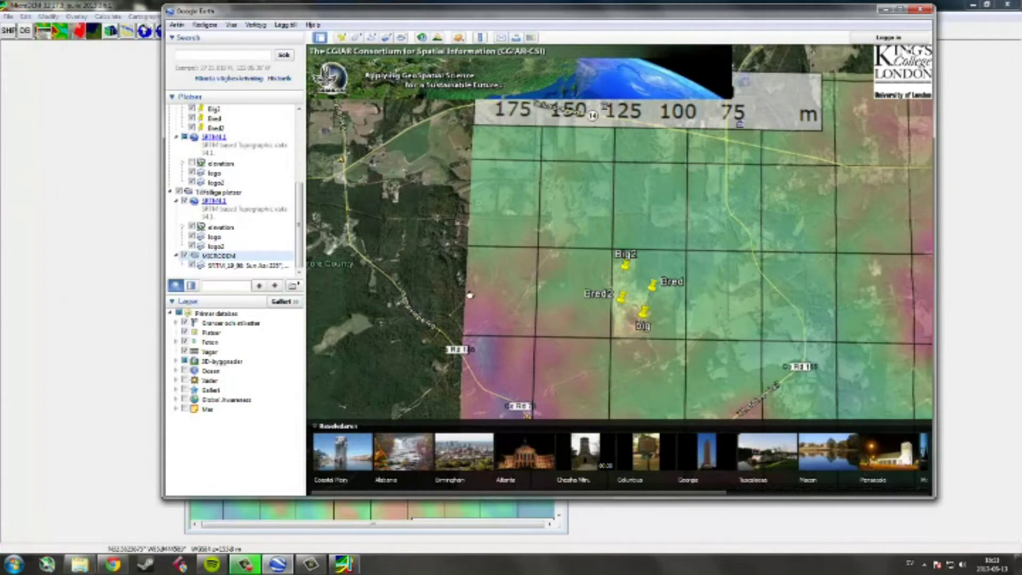
Crop the MicroDEM map further to the small area around the track site pins and export it to Google Earth
middle_click_drag(673, 305, 670, 309)
scroll(670, 309, "down", 1)
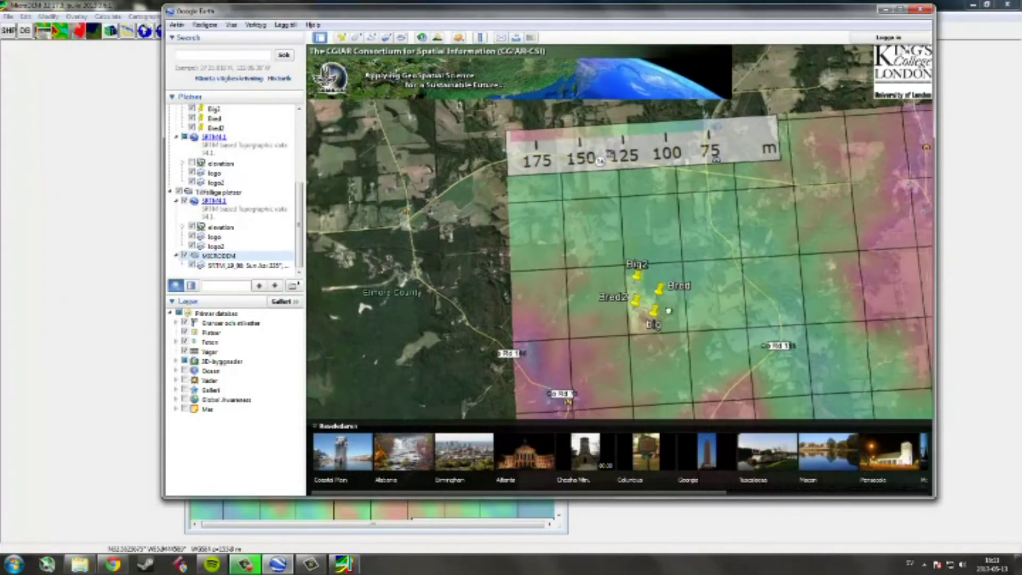
left_click_drag(670, 309, 631, 312)
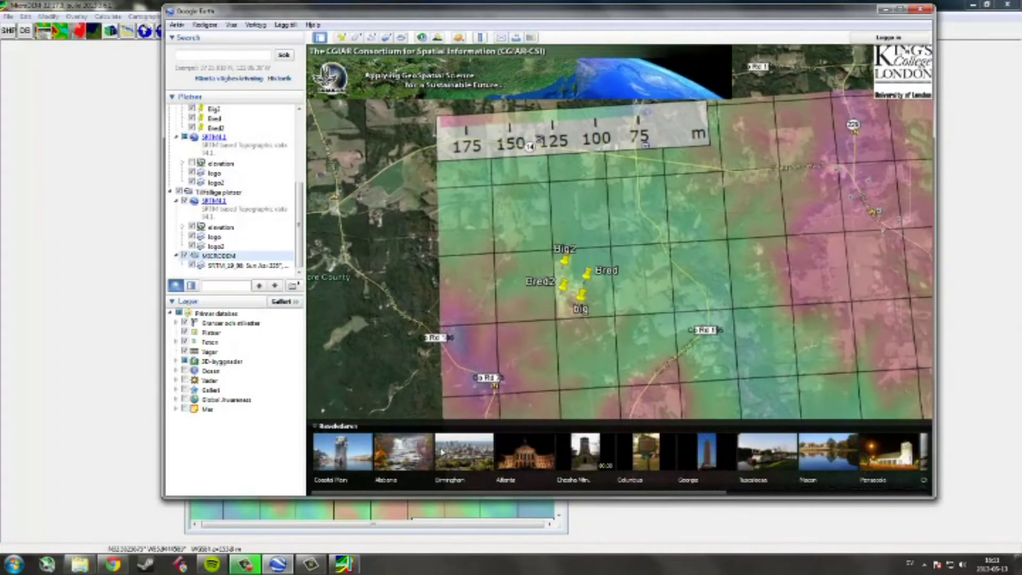
left_click(343, 564)
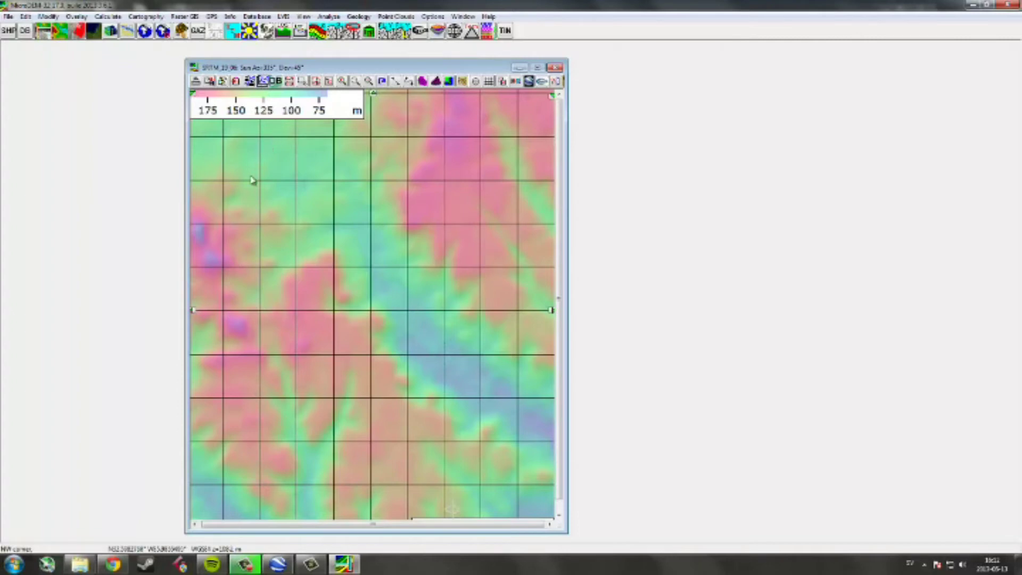
left_click_drag(251, 175, 305, 236)
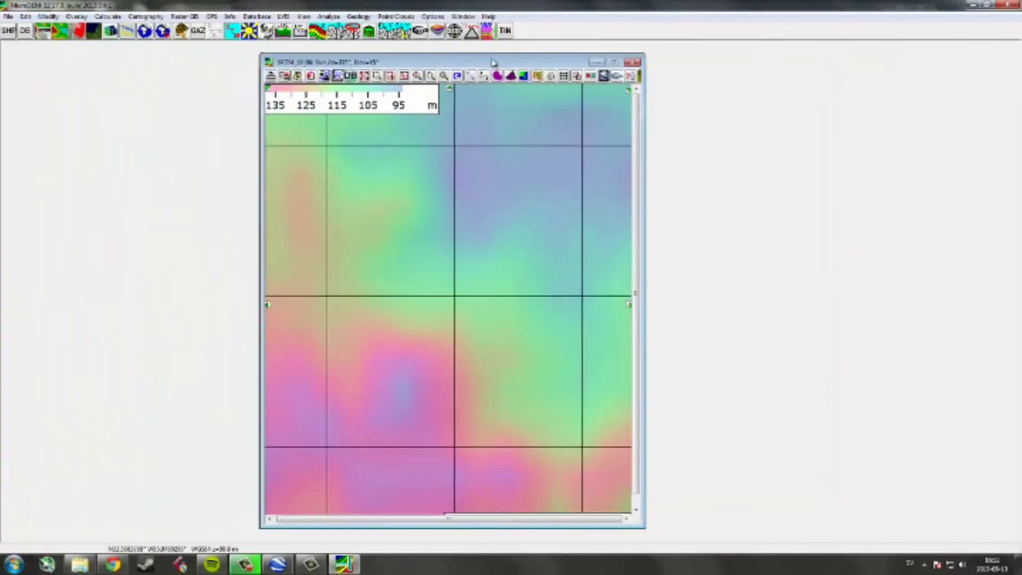
left_click(644, 69)
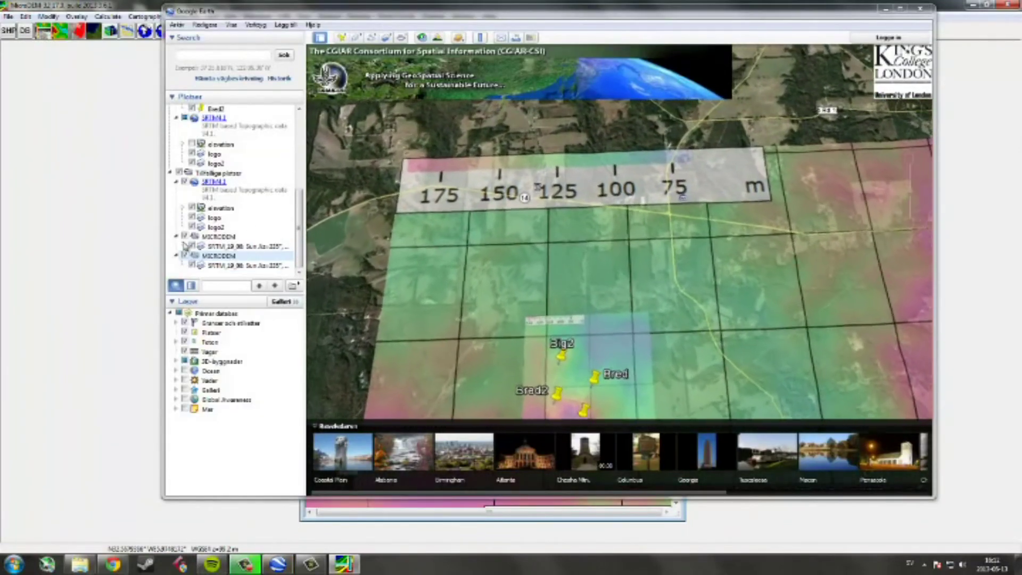
Delete the older, larger MICRODEM overlay from the Google Earth places
left_click(185, 237)
key("Delete")
key("Return")
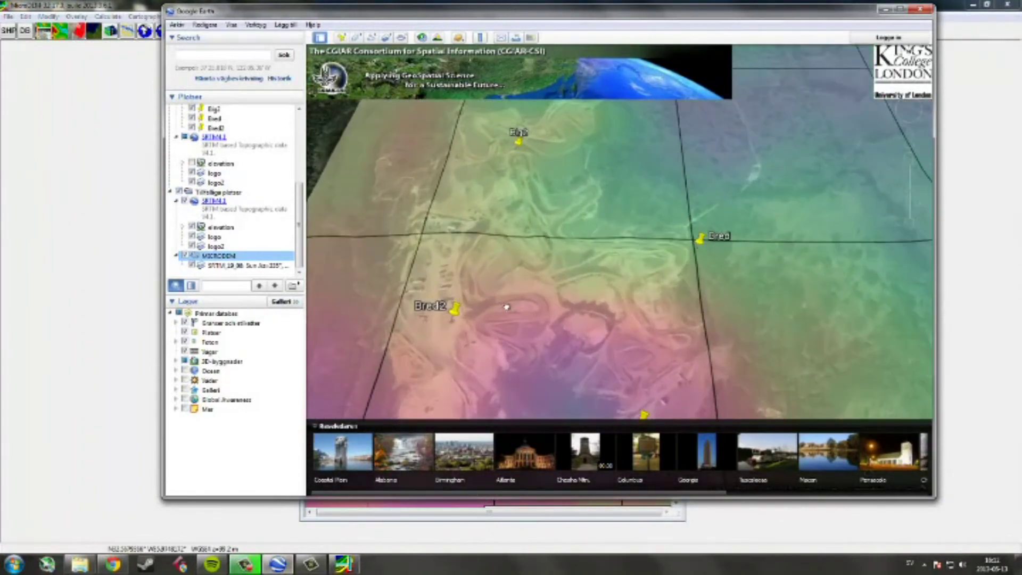
Examine how the new, smaller overlay covers the track site and its four pins from above
scroll(525, 335, "down", 5)
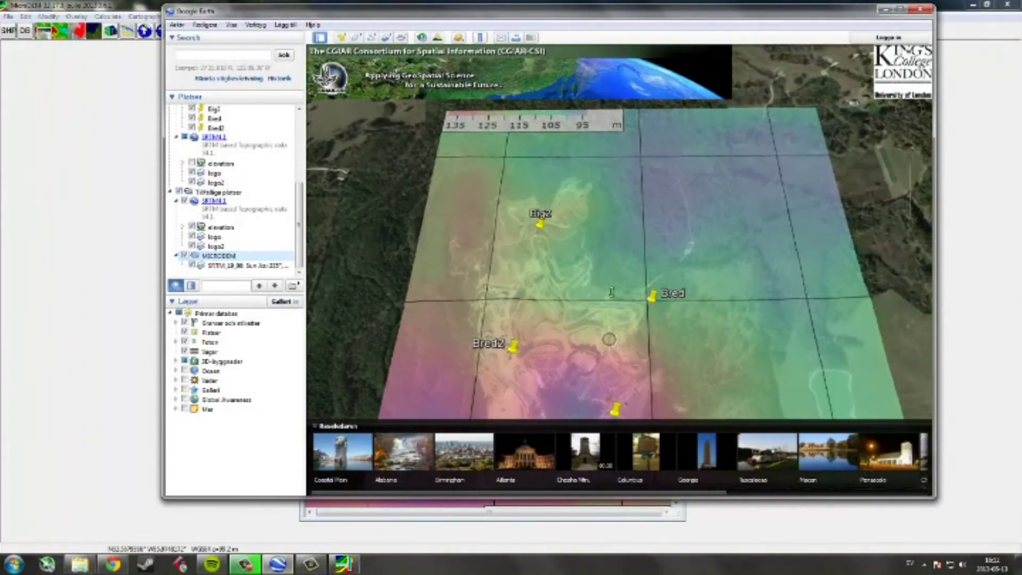
middle_click_drag(610, 292, 610, 179)
left_click_drag(594, 360, 543, 244)
scroll(543, 244, "down", 4)
scroll(597, 335, "down", 2)
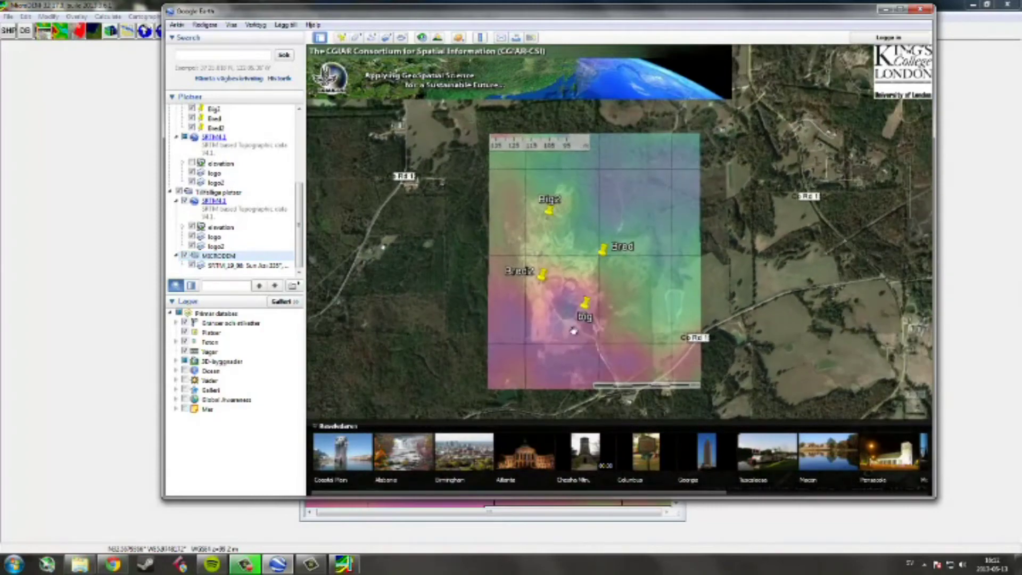
scroll(578, 326, "up", 3)
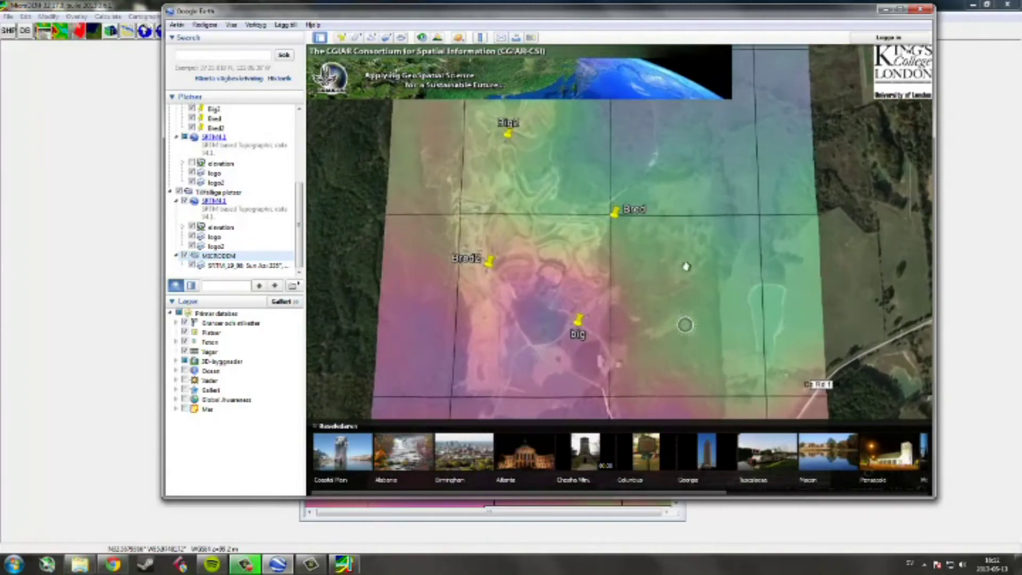
mouse_move(658, 278)
middle_mouse_down()
mouse_move(647, 419)
mouse_move(458, 422)
mouse_move(660, 328)
middle_mouse_up()
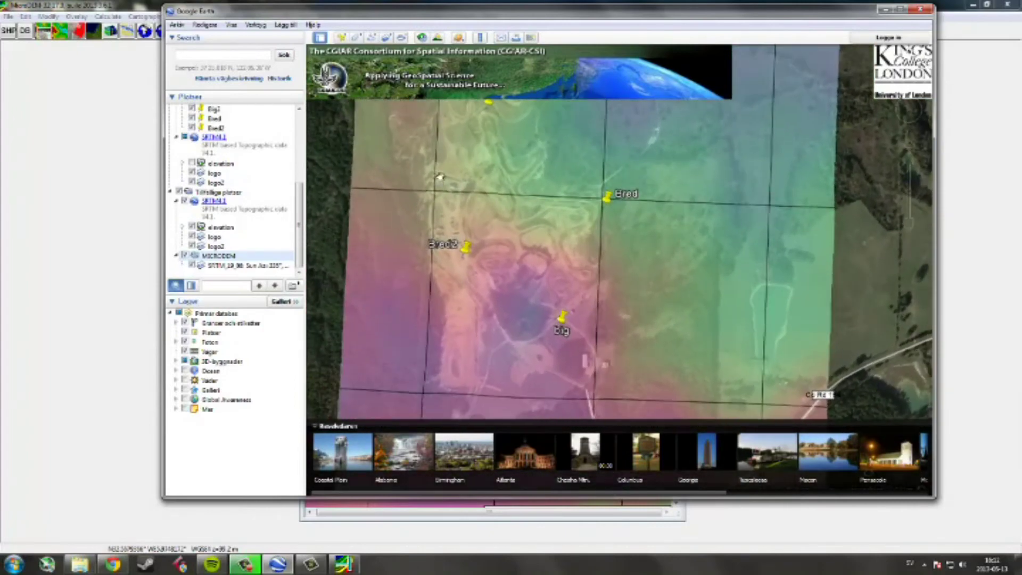
Switch to MicroDEM and look through its program, directory and map options
left_click(96, 179)
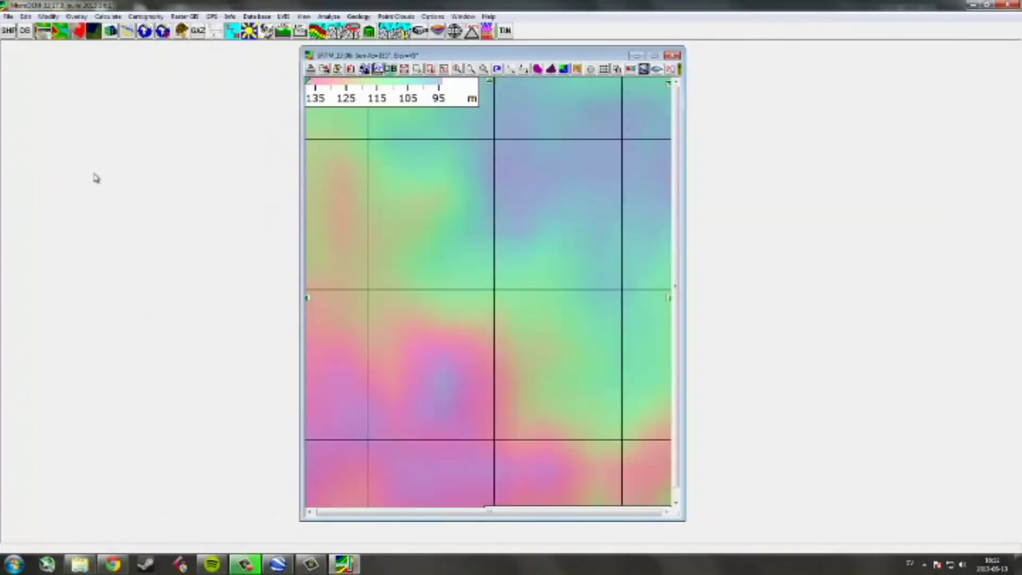
left_click(9, 16)
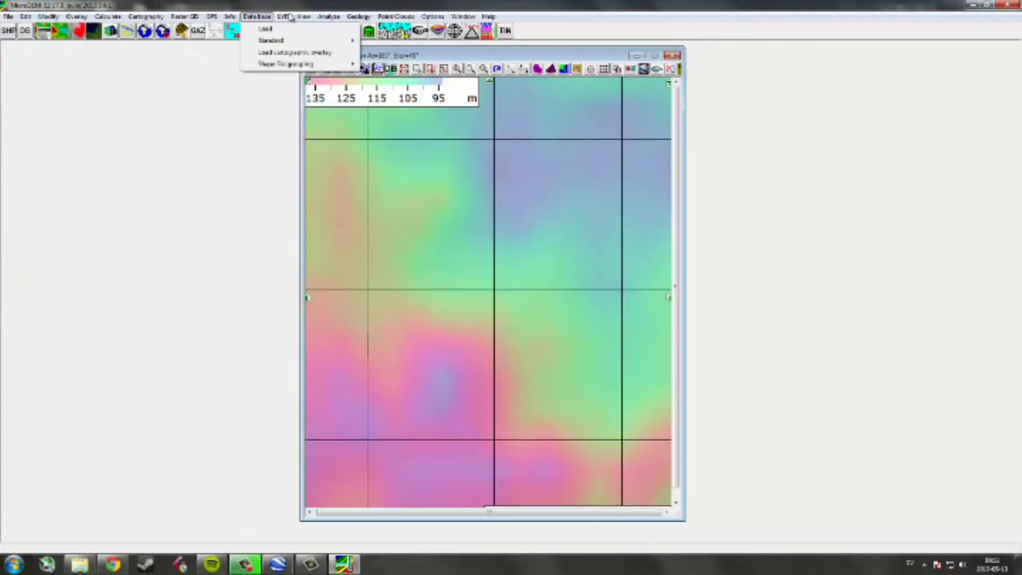
left_click(362, 17)
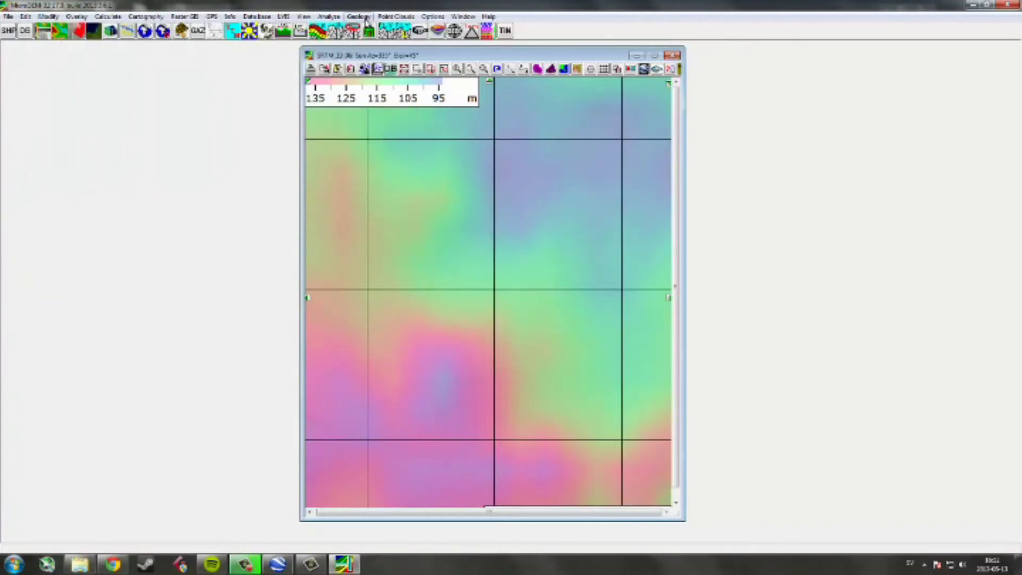
left_click(432, 17)
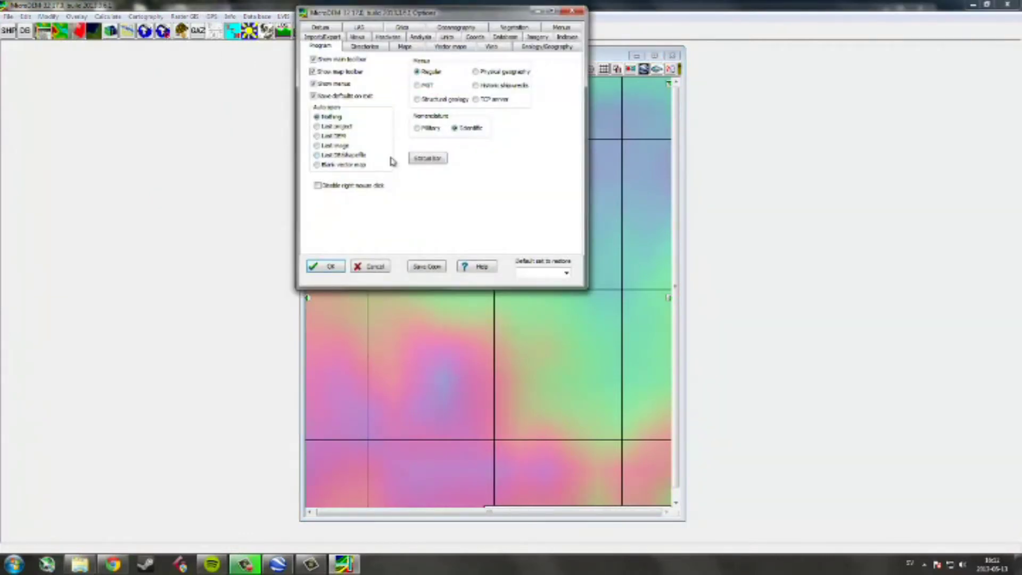
left_click(373, 47)
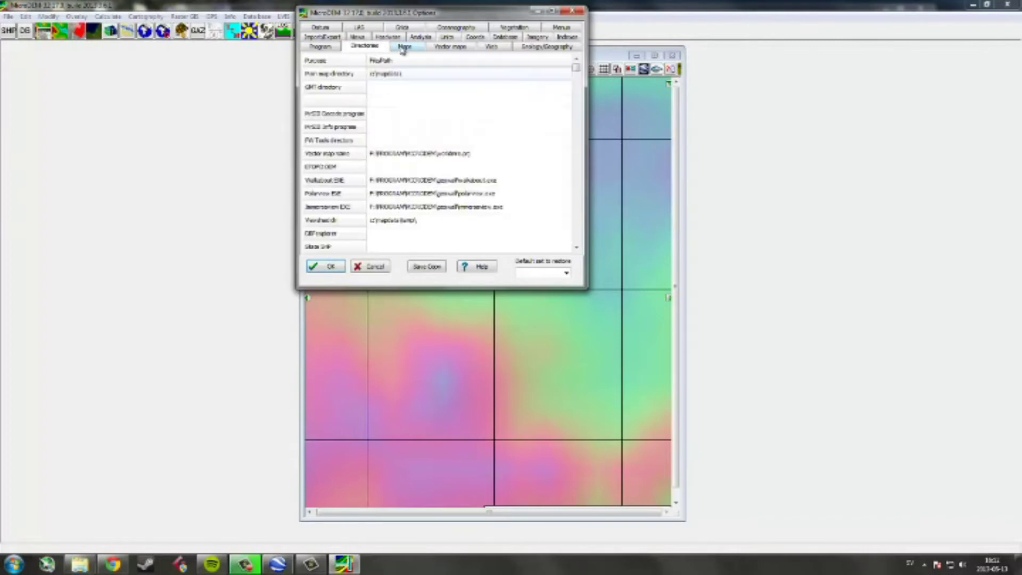
left_click(403, 48)
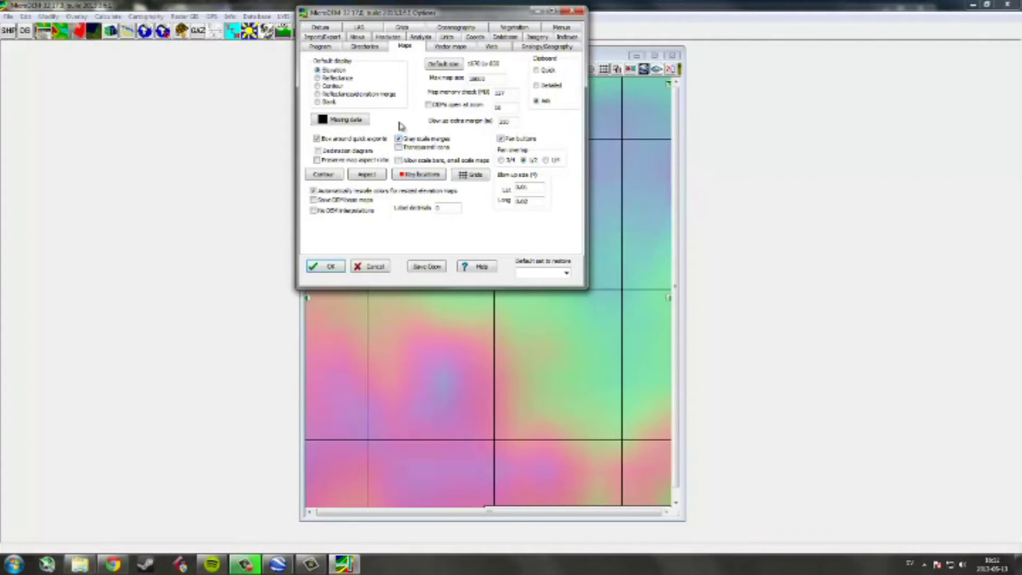
left_click(327, 266)
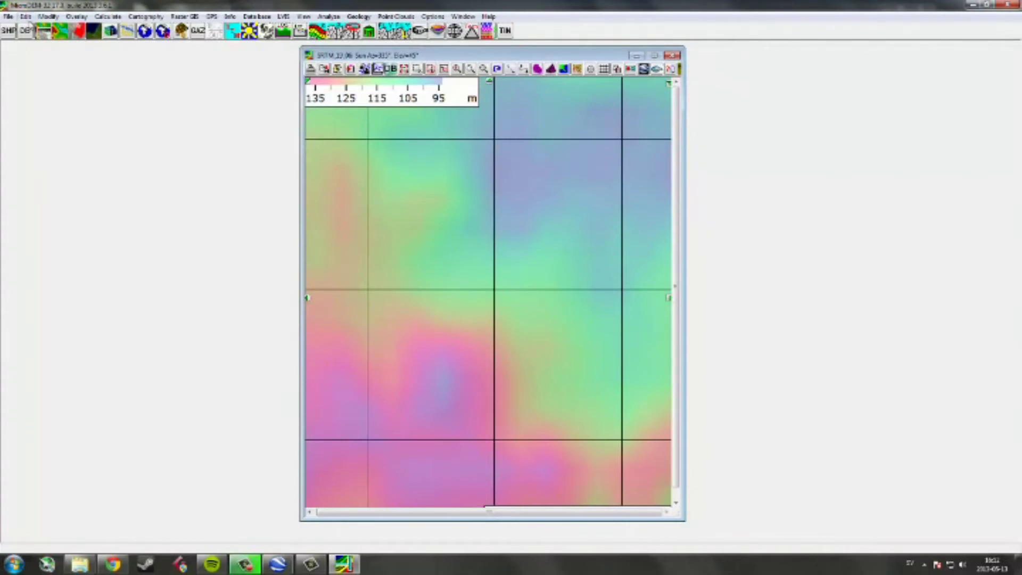
Change the cropped map's elevation display colors to Gray scale
left_click(47, 16)
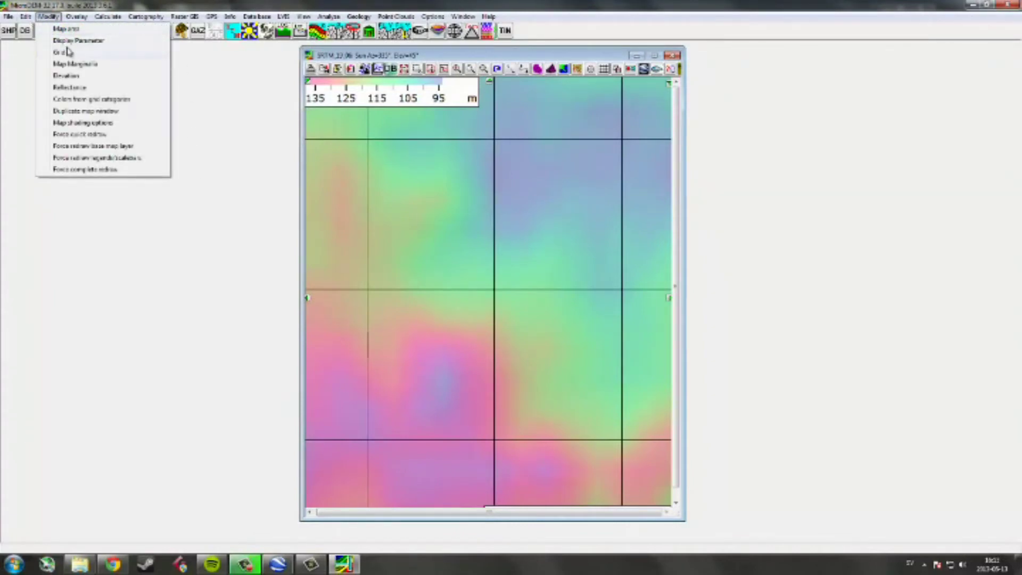
left_click(67, 76)
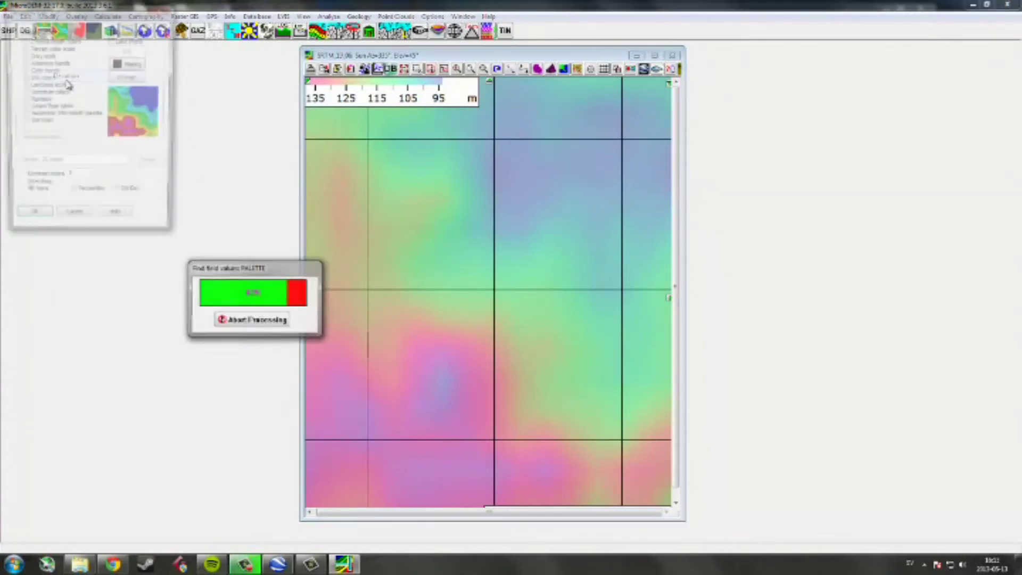
left_click(22, 55)
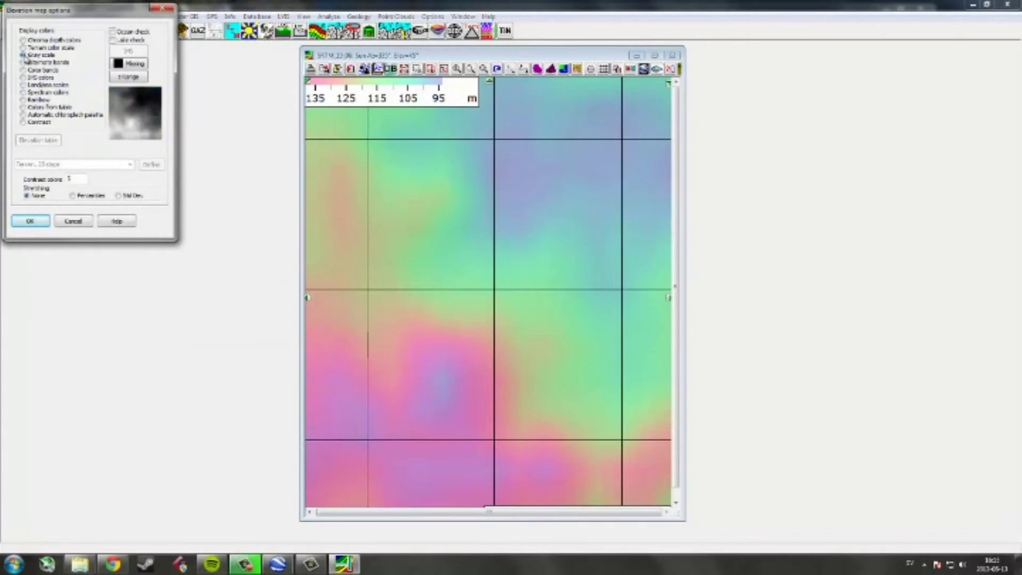
left_click(36, 225)
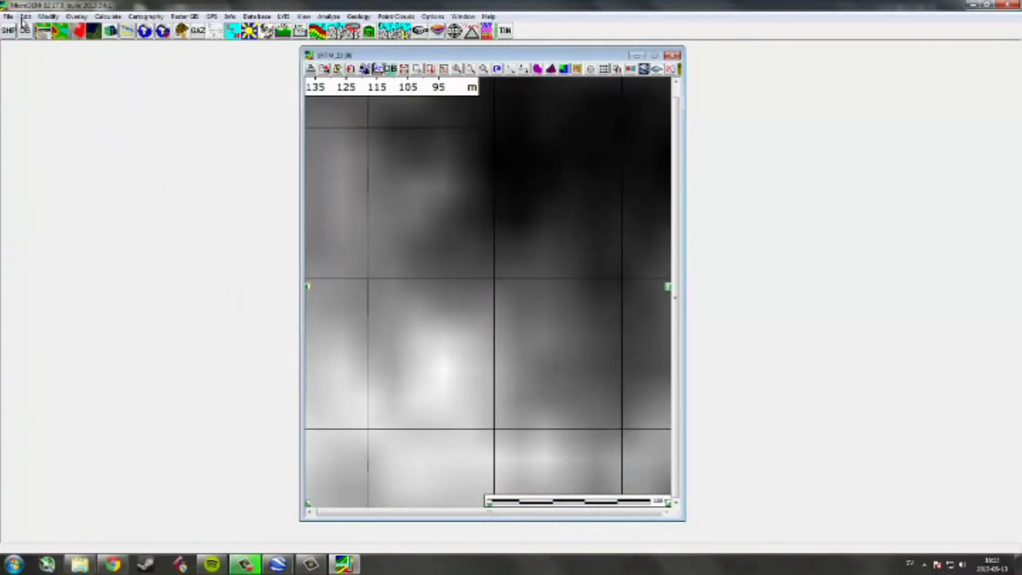
Remove the grid lines from the map by setting the grid option to Neither
left_click(52, 27)
left_click(694, 73)
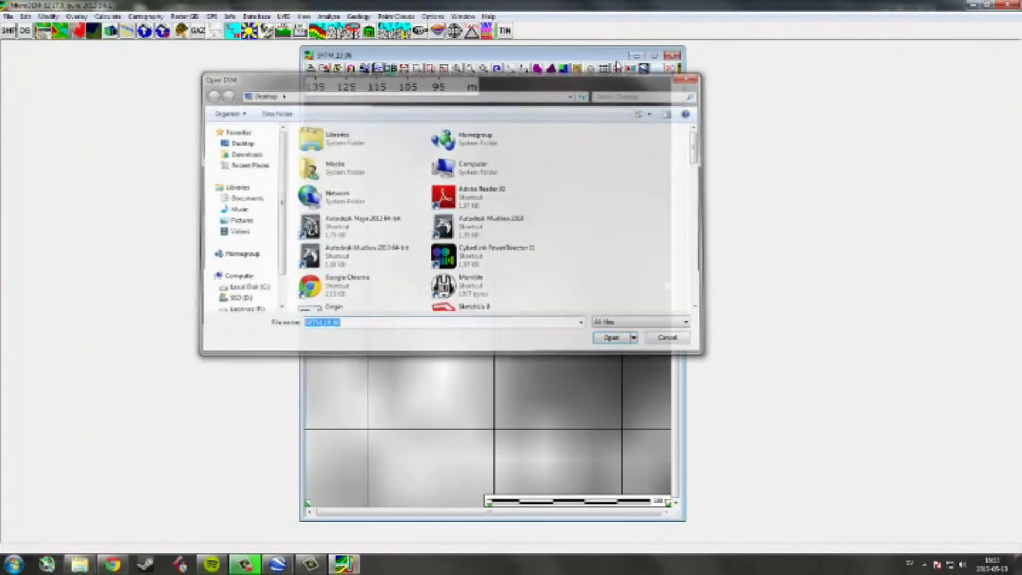
left_click(66, 12)
left_click(61, 51)
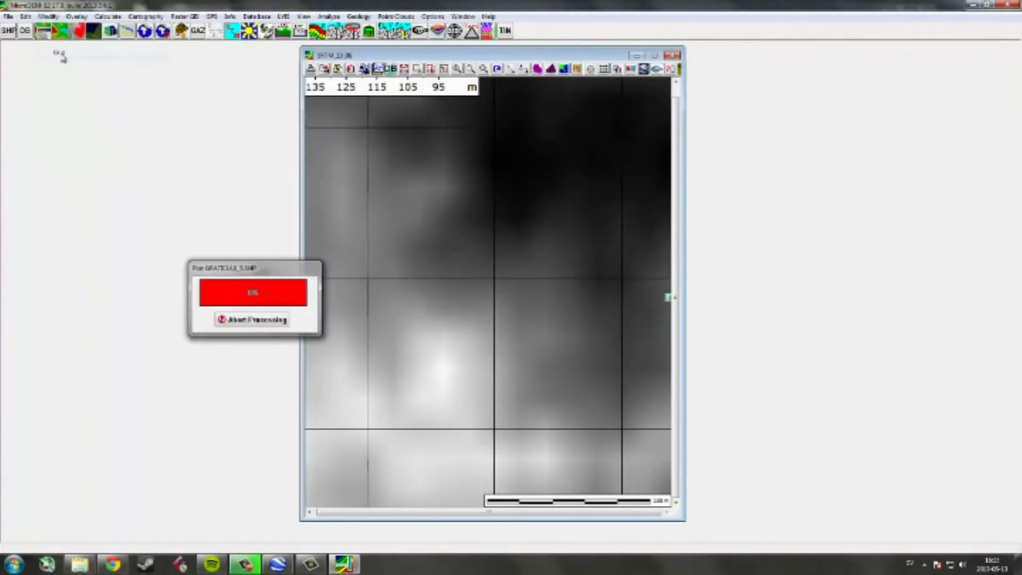
left_click(28, 71)
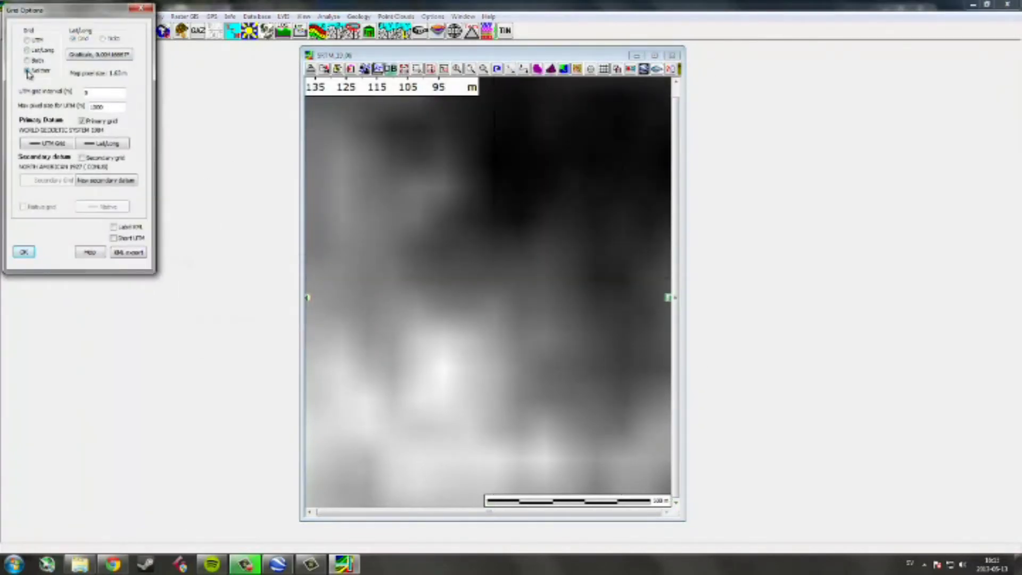
left_click(33, 250)
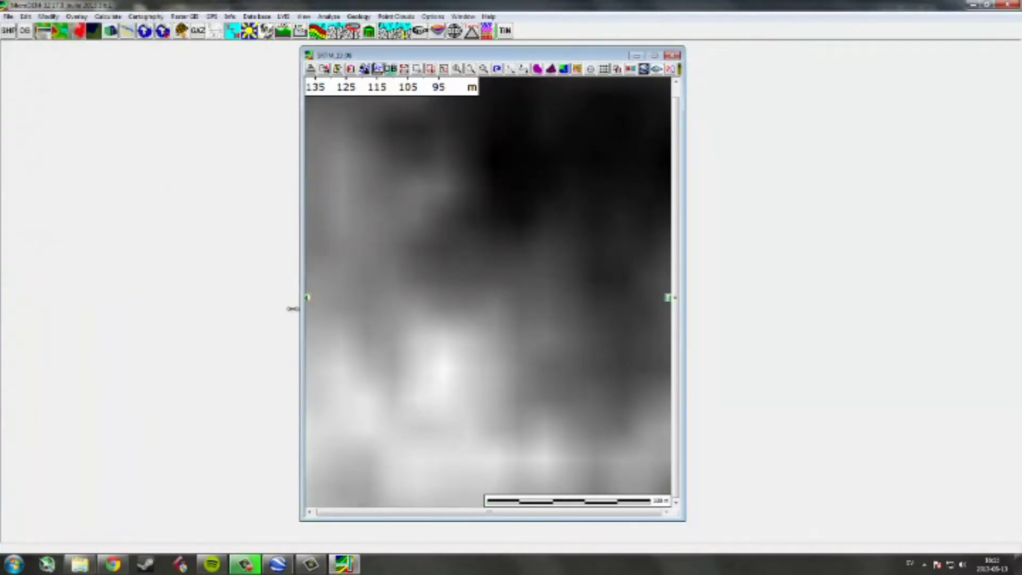
Save the grayscale map as a PNG image named MXSREALDATATUT in the Pictures library
left_click(324, 70)
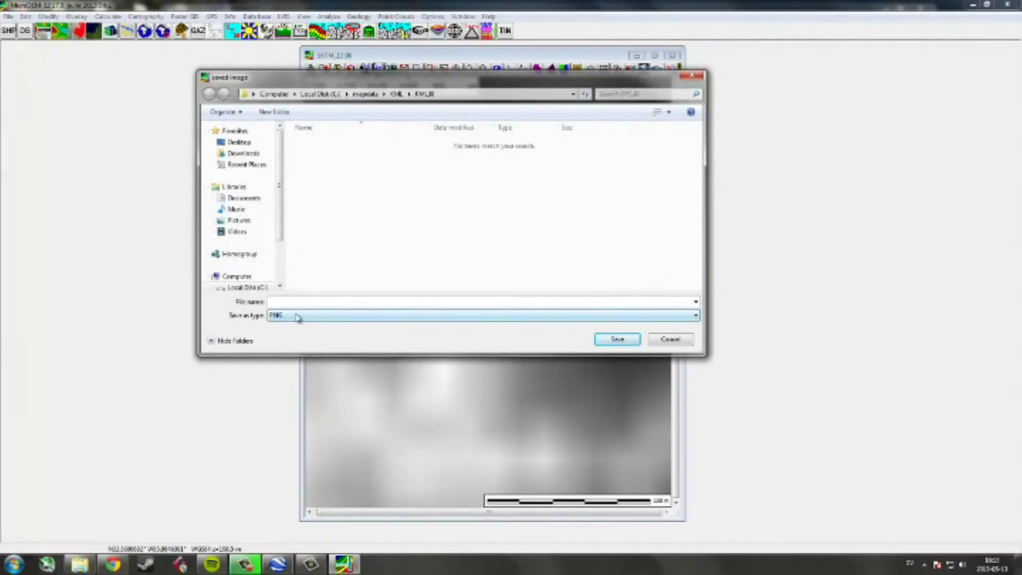
left_click(237, 221)
scroll(441, 235, "down", 2)
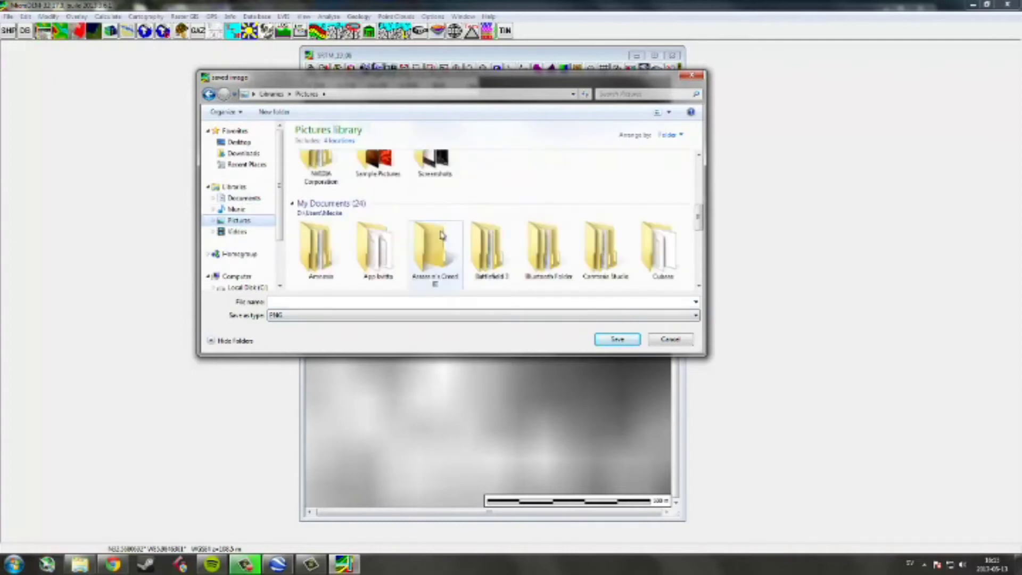
scroll(441, 235, "up", 2)
left_click(296, 302)
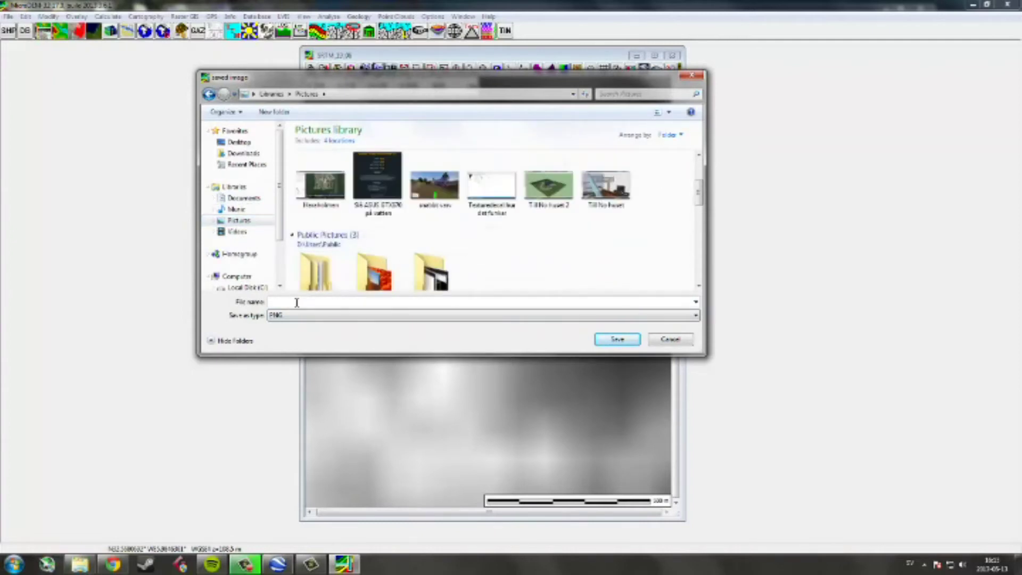
type("MXS")
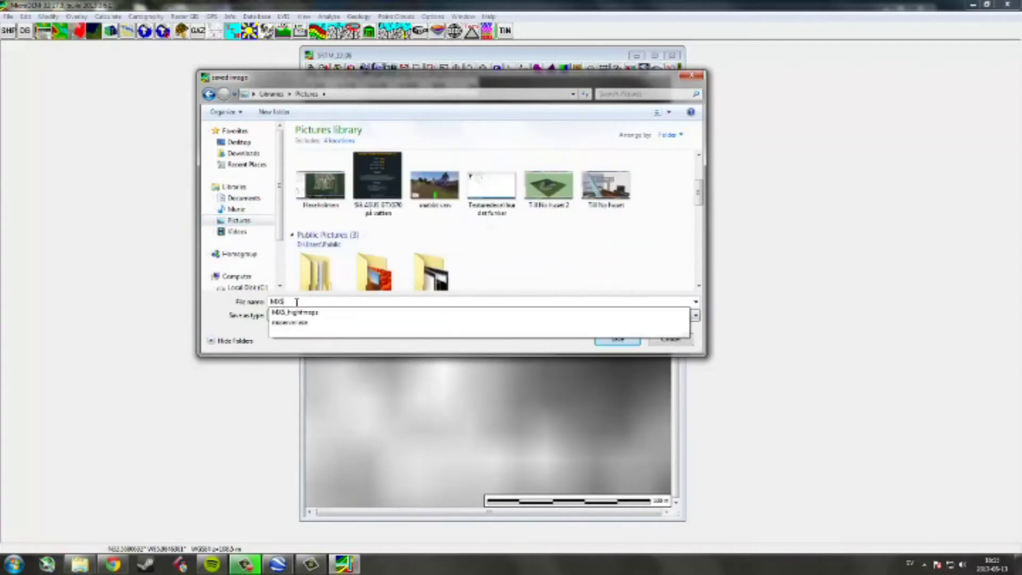
type("treetdataFull")
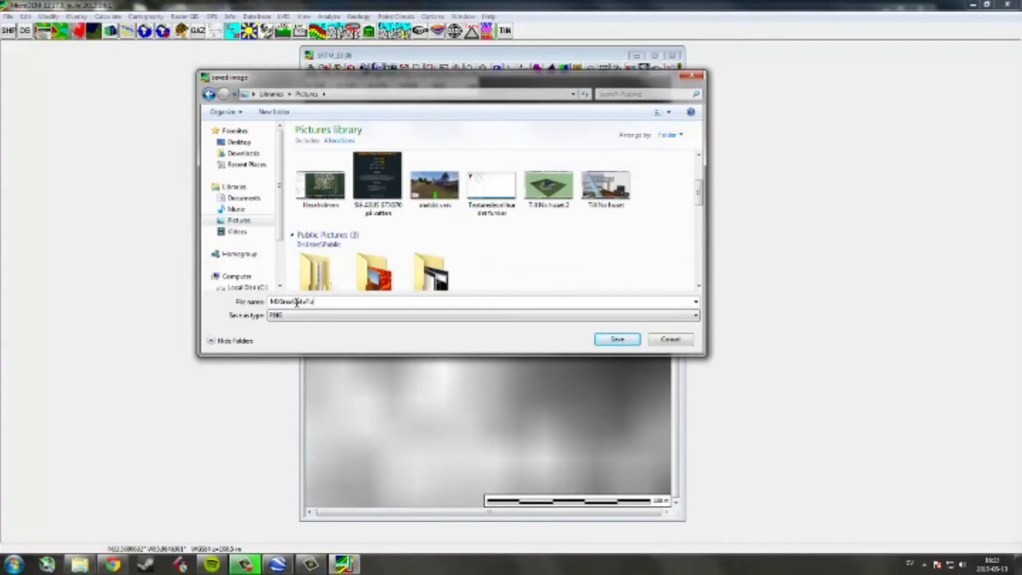
left_click(616, 338)
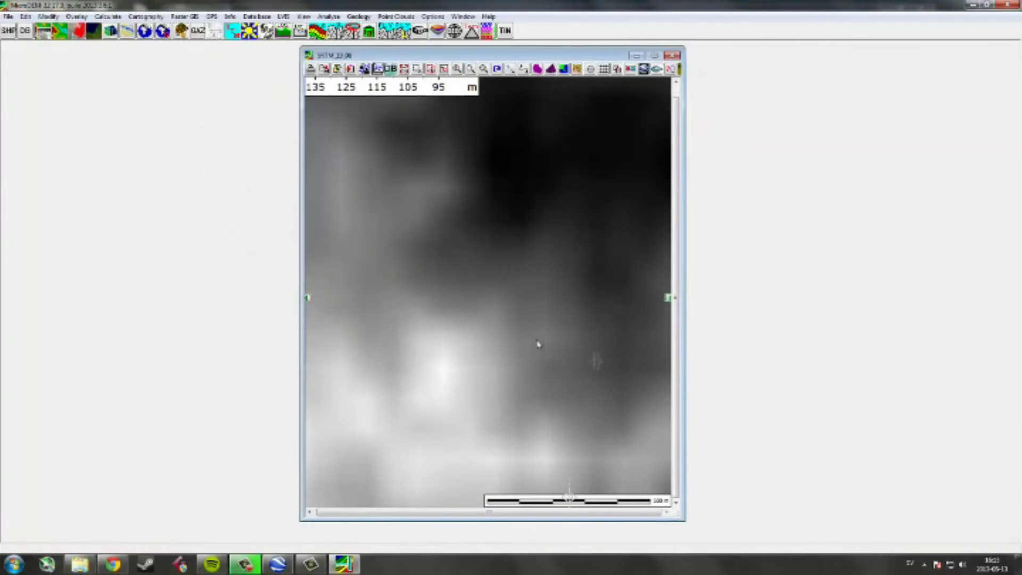
Minimize MicroDEM and Google Earth, and check the exported MXSREALDATATUT image in the Pictures library
left_click(970, 5)
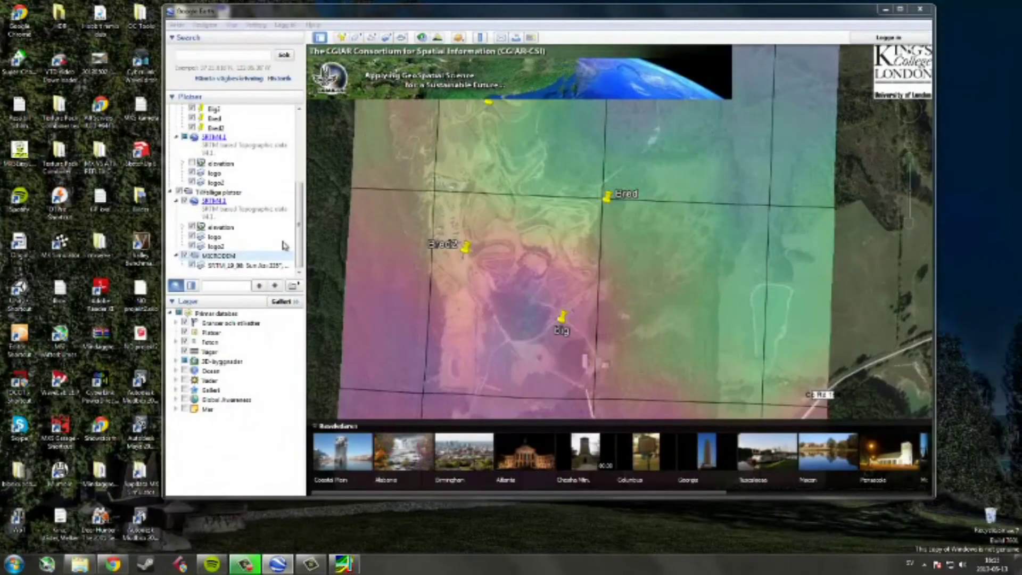
left_click(885, 9)
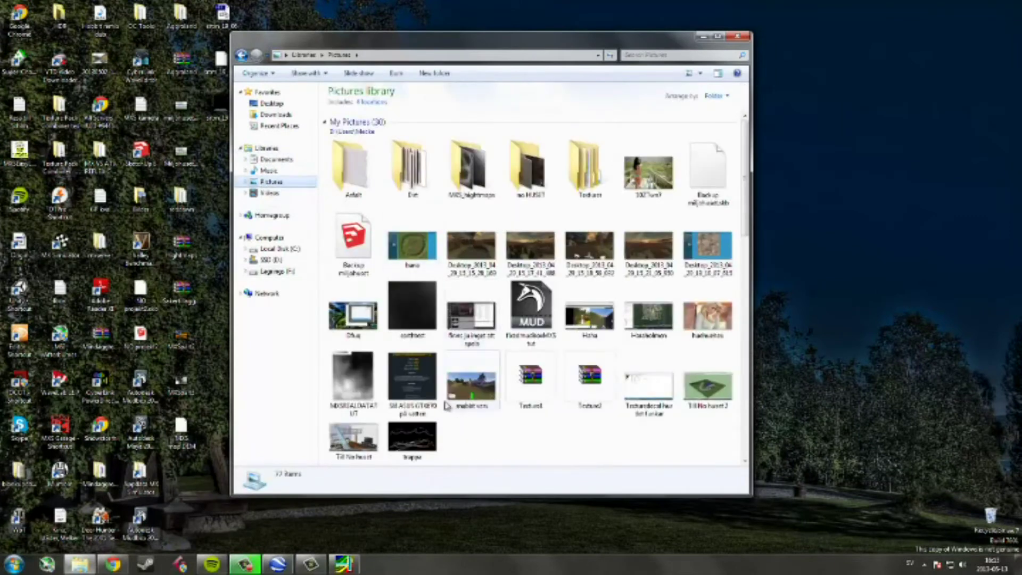
left_click(351, 387)
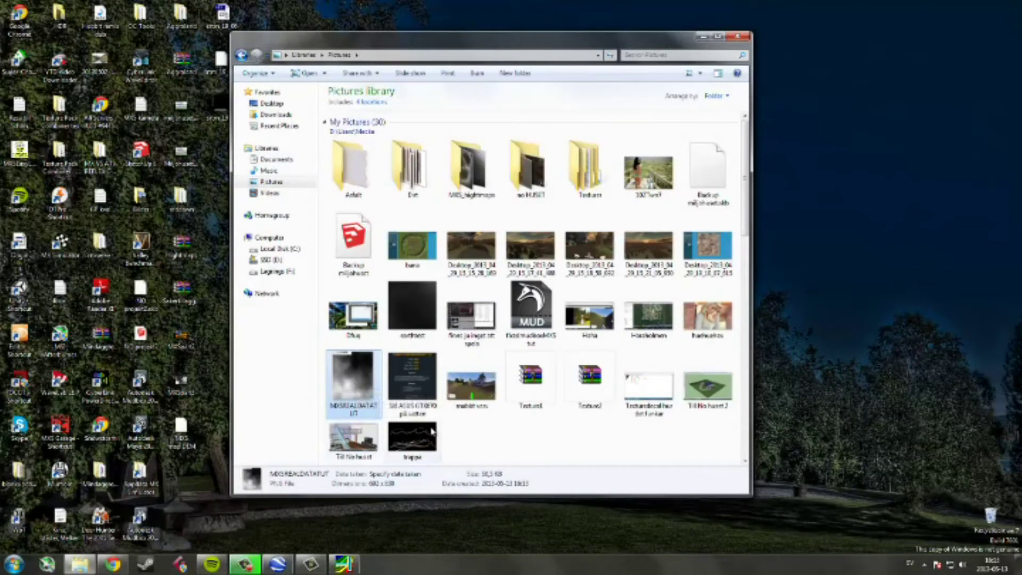
Launch Adobe Photoshop CS6 (64 Bit) and move its window aside to uncover the Pictures library
left_click(14, 564)
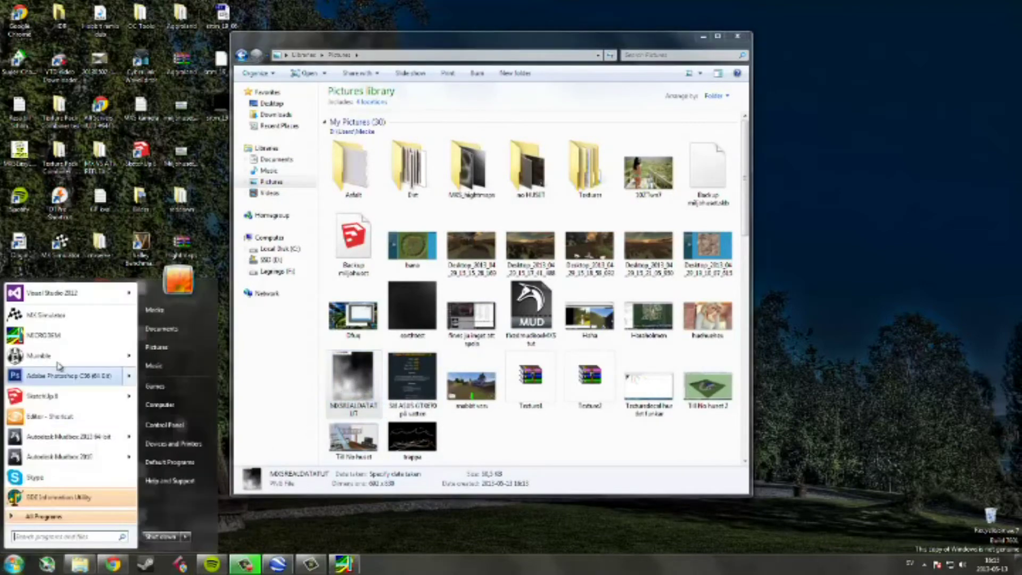
left_click(47, 378)
left_click_drag(347, 380, 400, 382)
left_click_drag(755, 7, 952, 75)
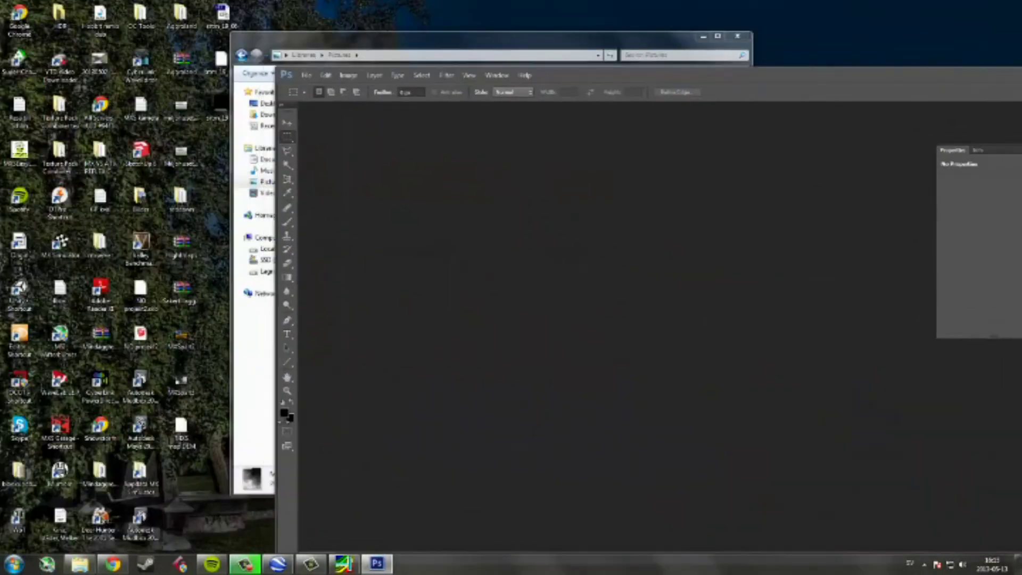
Open the MXSREALDATATUT image from the Pictures library in Photoshop and maximize the Photoshop window
left_click(247, 445)
left_click_drag(353, 380, 807, 418)
left_click_drag(772, 78, 558, 11)
double_click(566, 15)
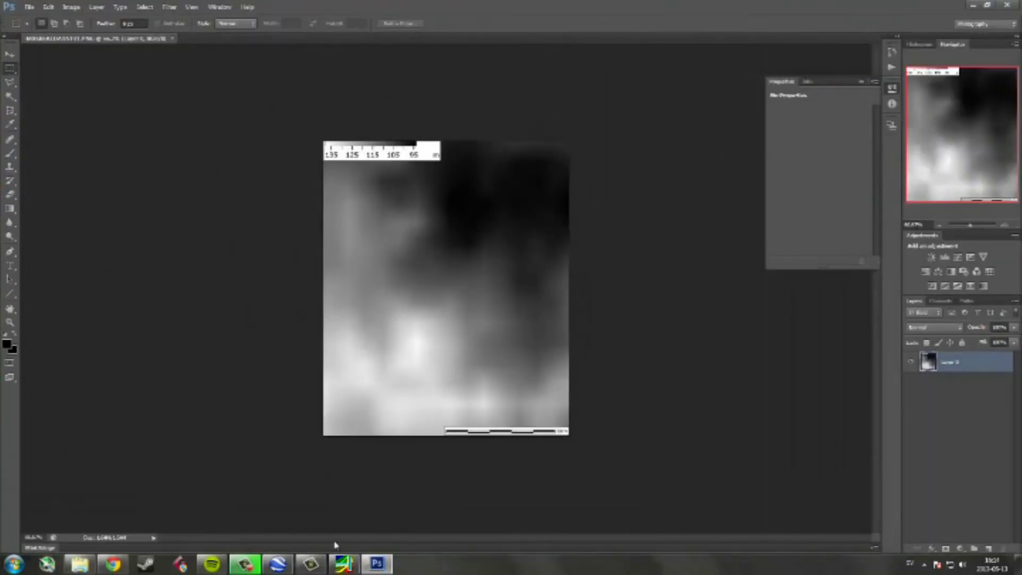
Compare the grayscale map in MicroDEM with the colored elevation overlay and track placemarks in Google Earth
left_click(344, 563)
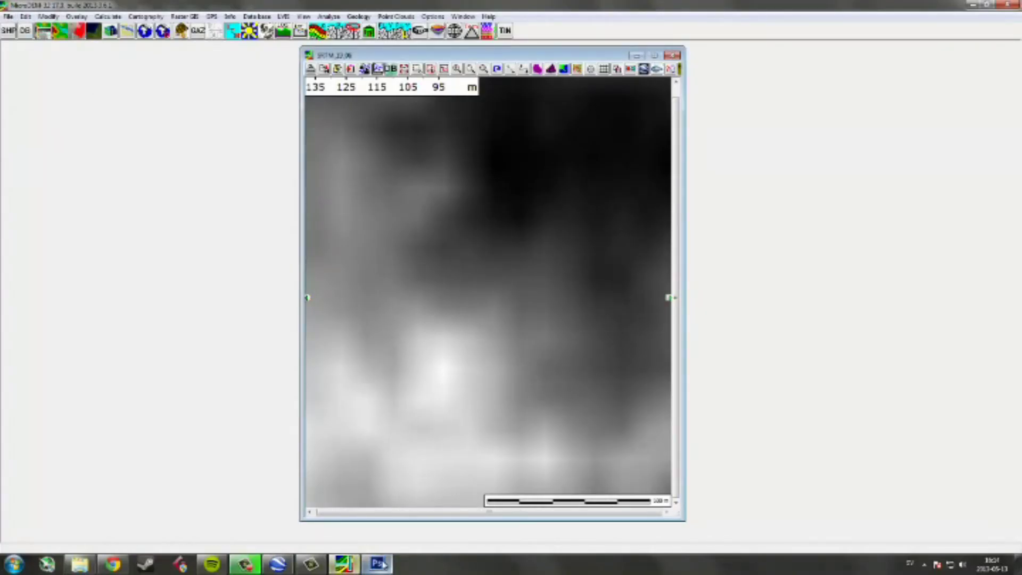
left_click(277, 563)
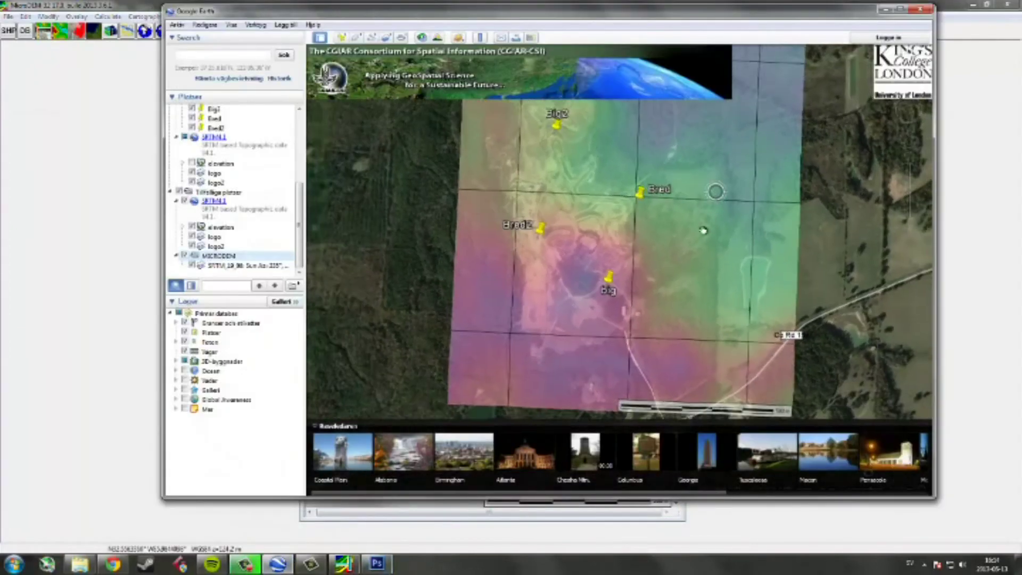
scroll(708, 218, "down", 3)
left_click_drag(650, 296, 503, 402)
middle_click_drag(582, 327, 584, 314)
left_click_drag(533, 328, 544, 301)
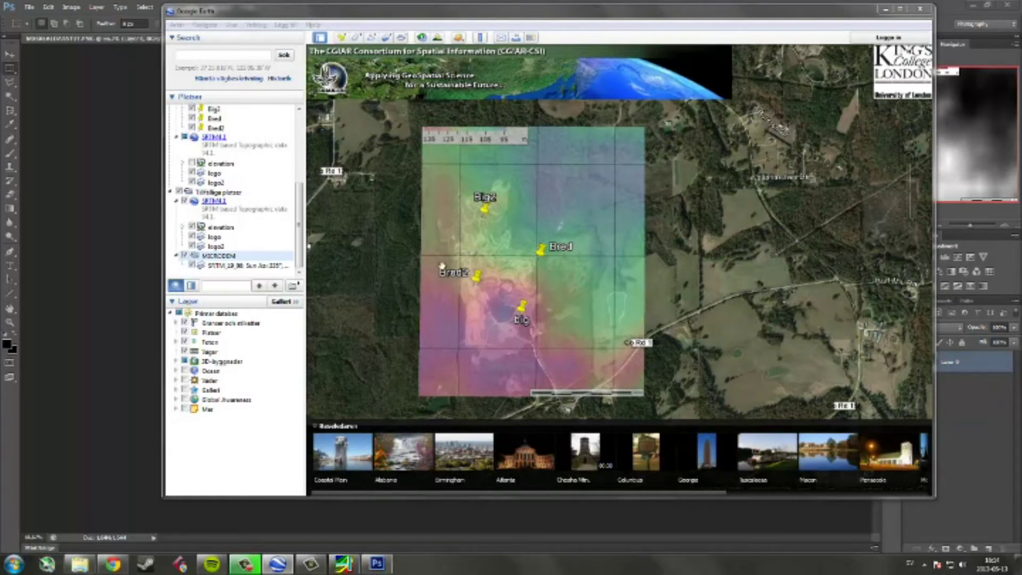
Switch back to the heightmap in Photoshop, activate the Line tool and show the available shape tools
left_click(71, 286)
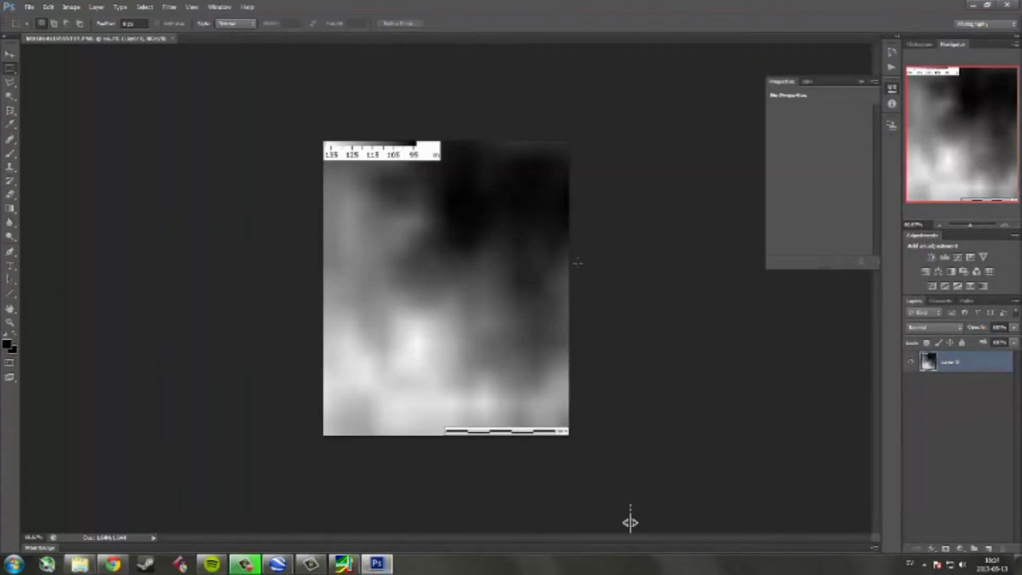
left_click(9, 294)
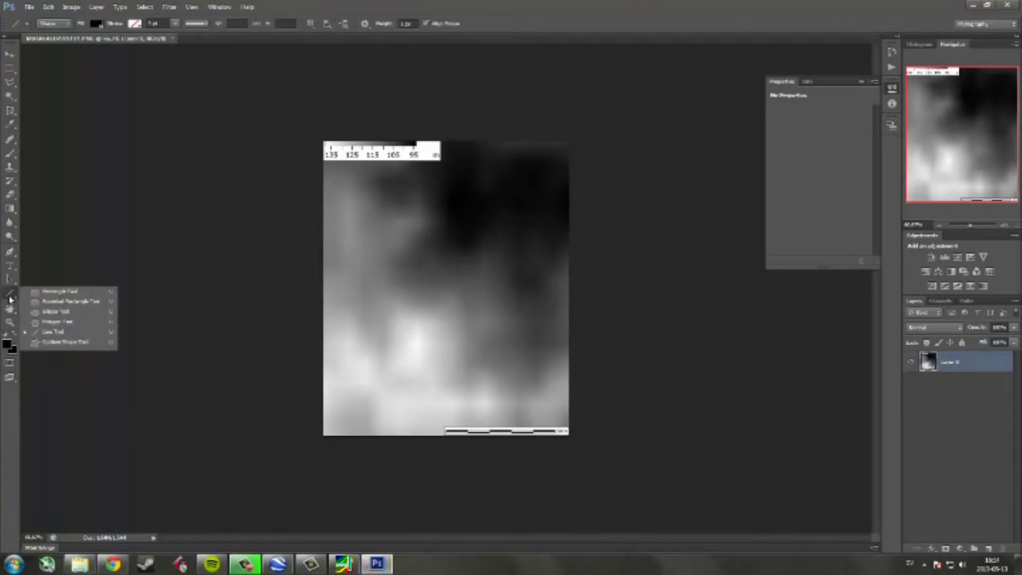